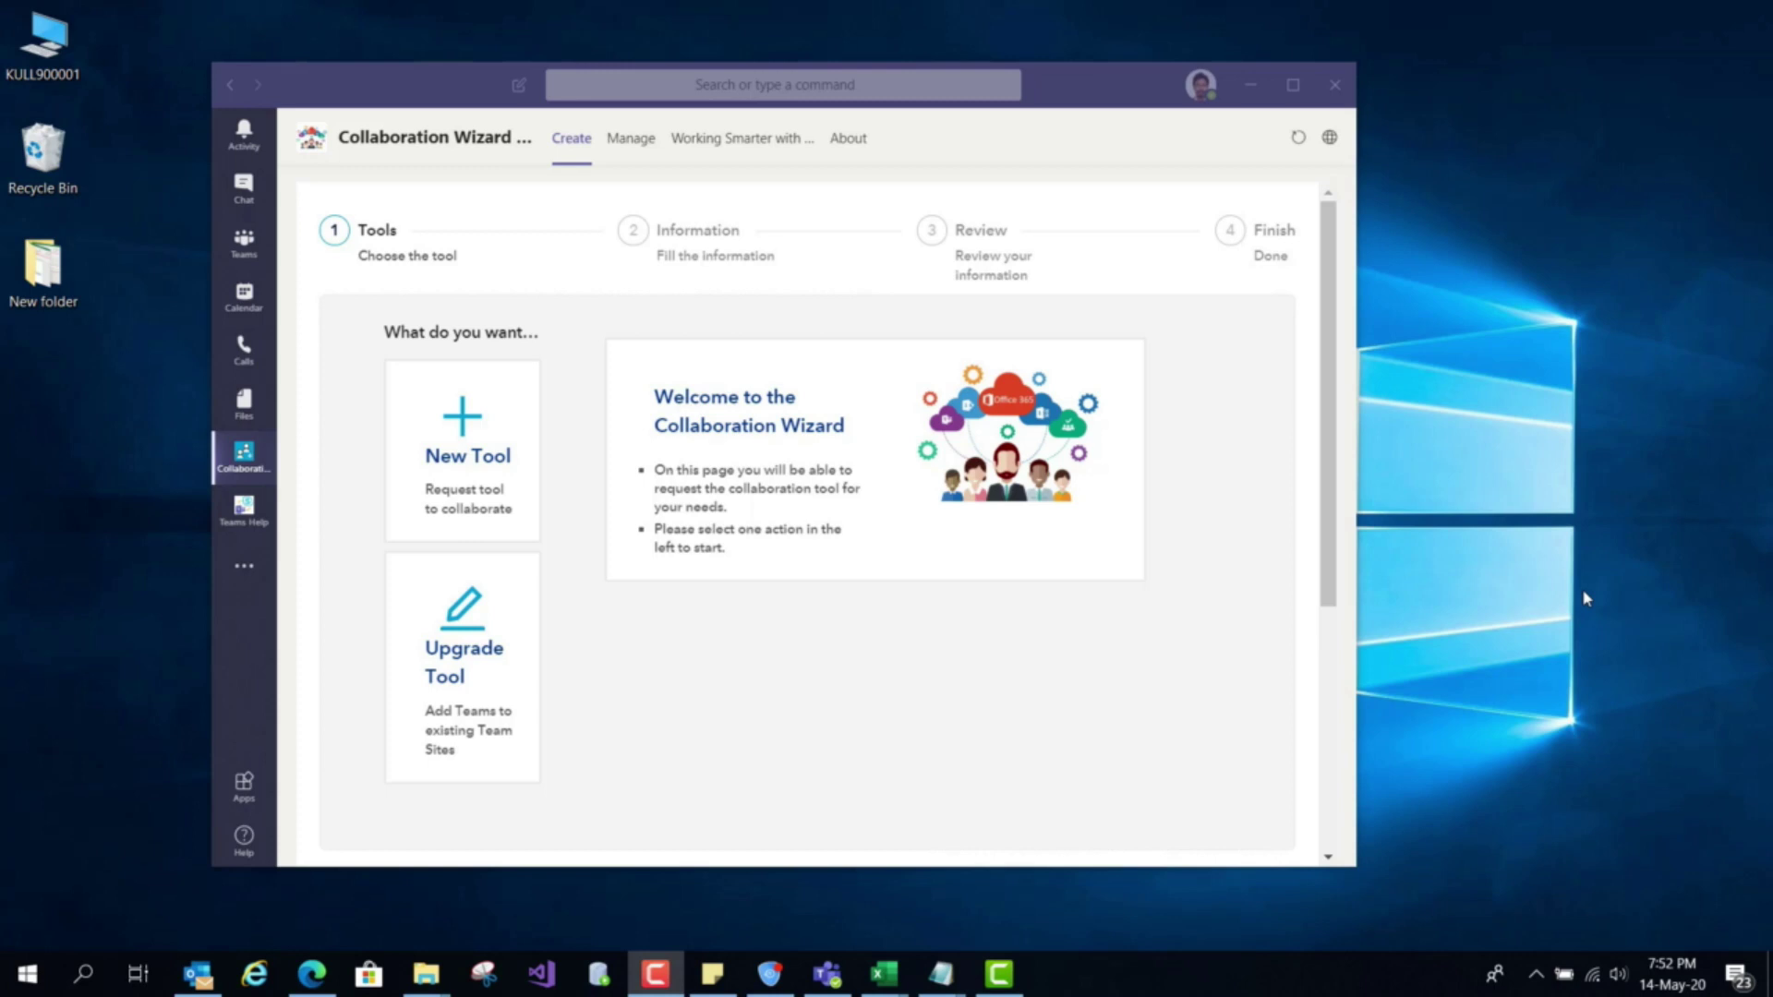
- Bring the Teams desktop app window forward from its taskbar icon
right_click(831, 991)
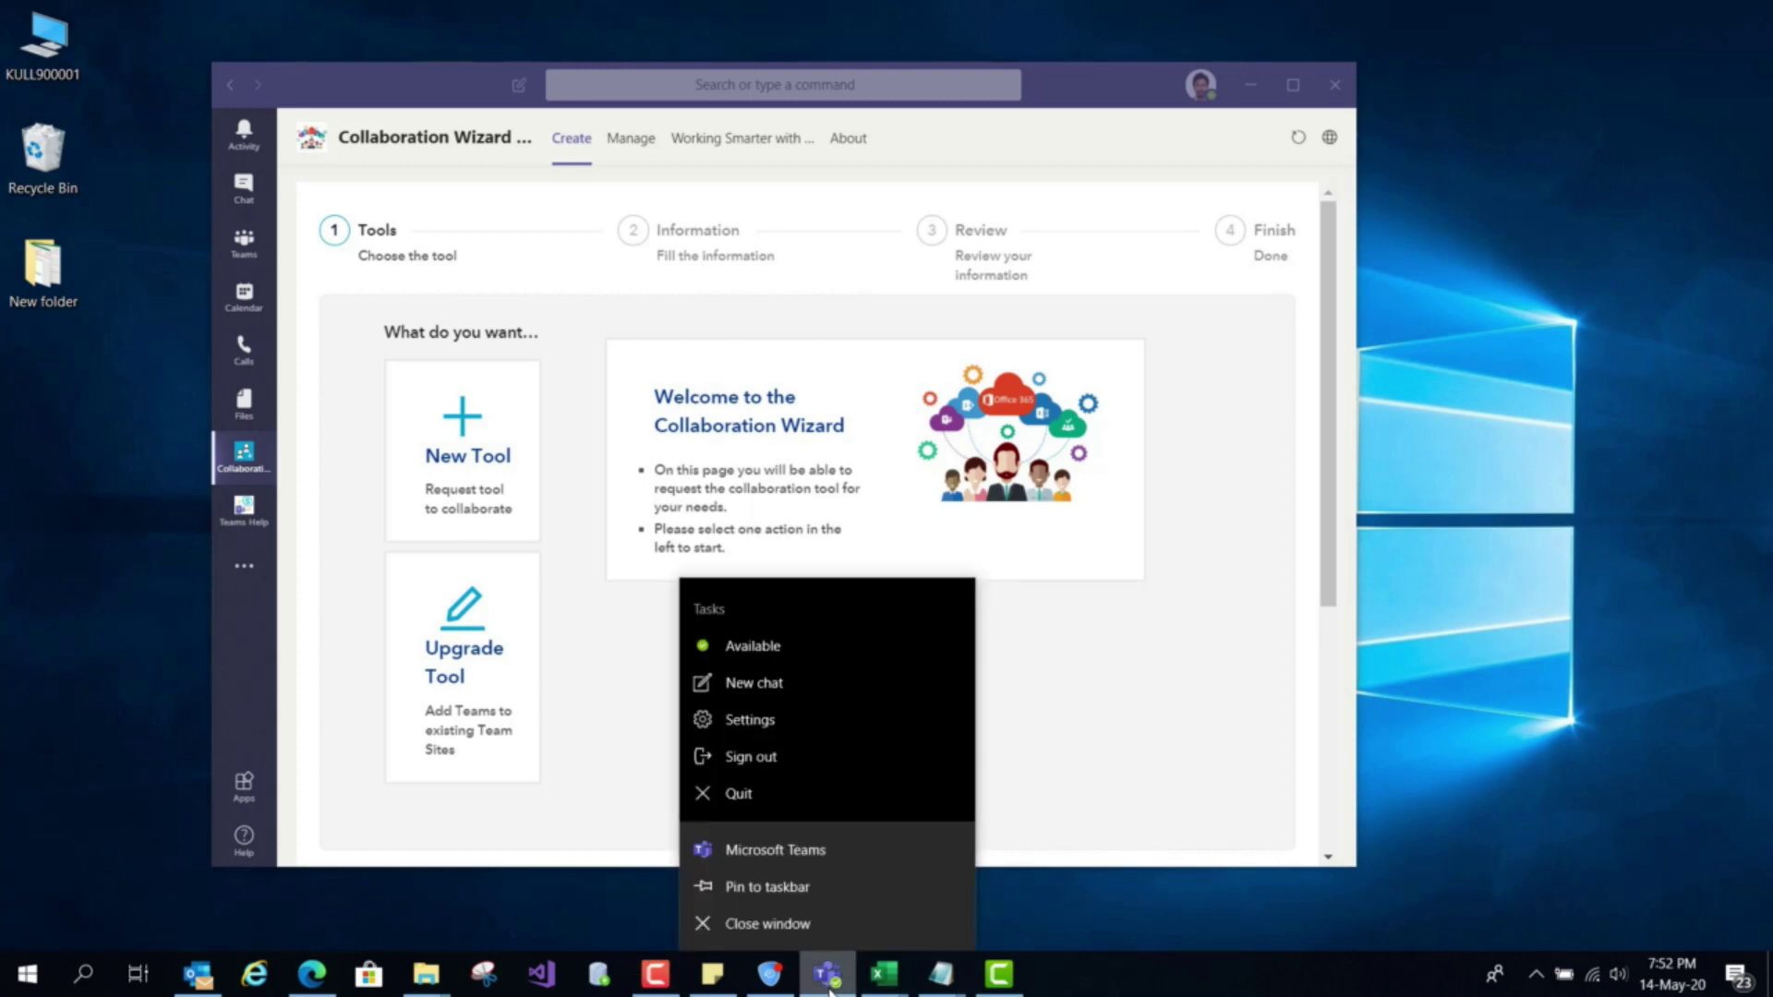
click(815, 851)
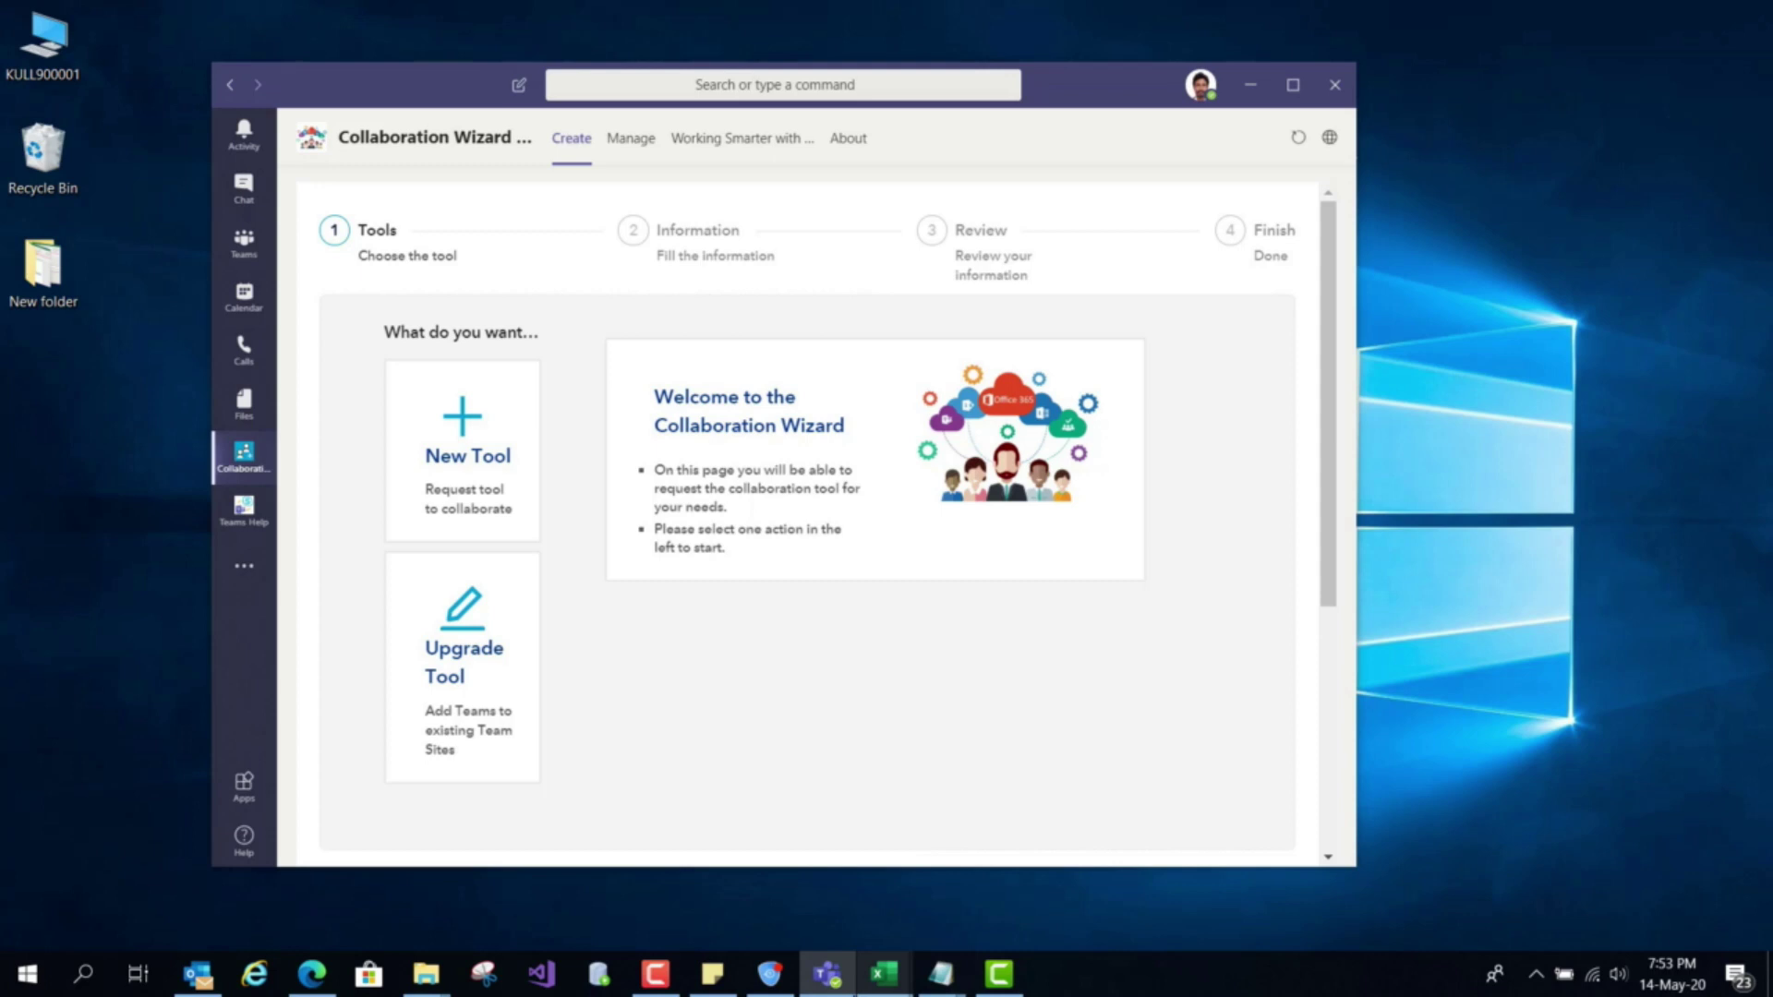
mouse_move(831, 978)
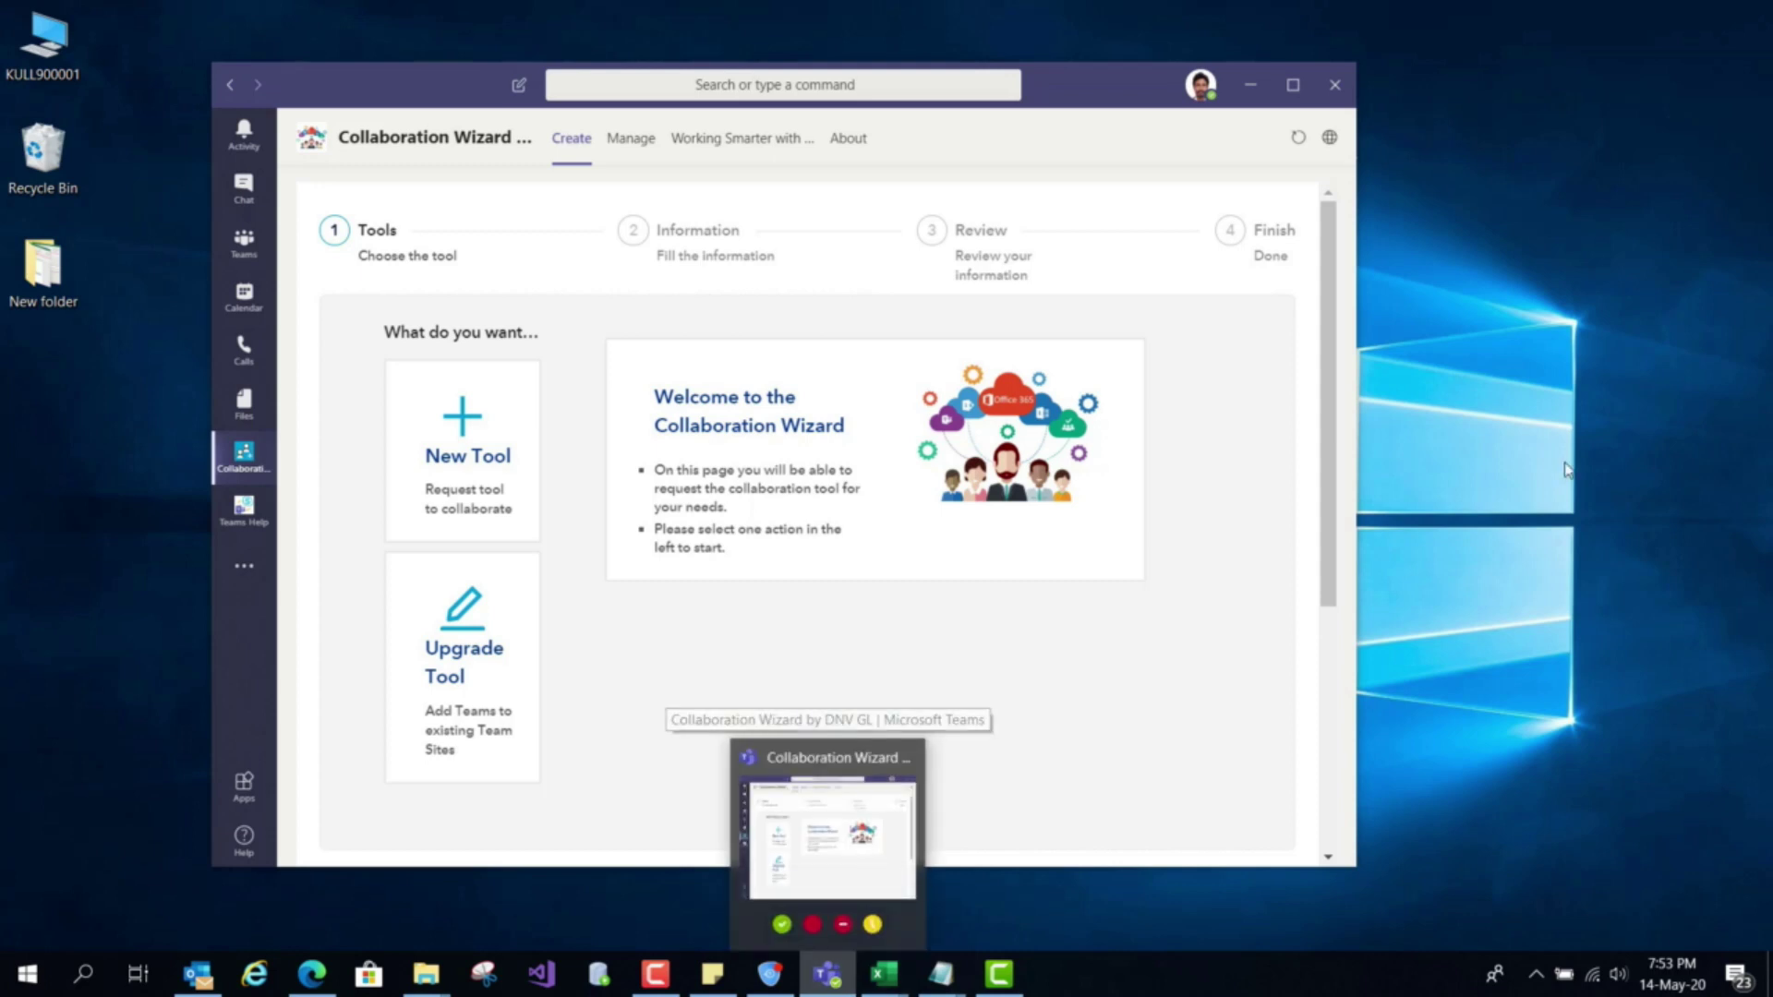
click(1530, 389)
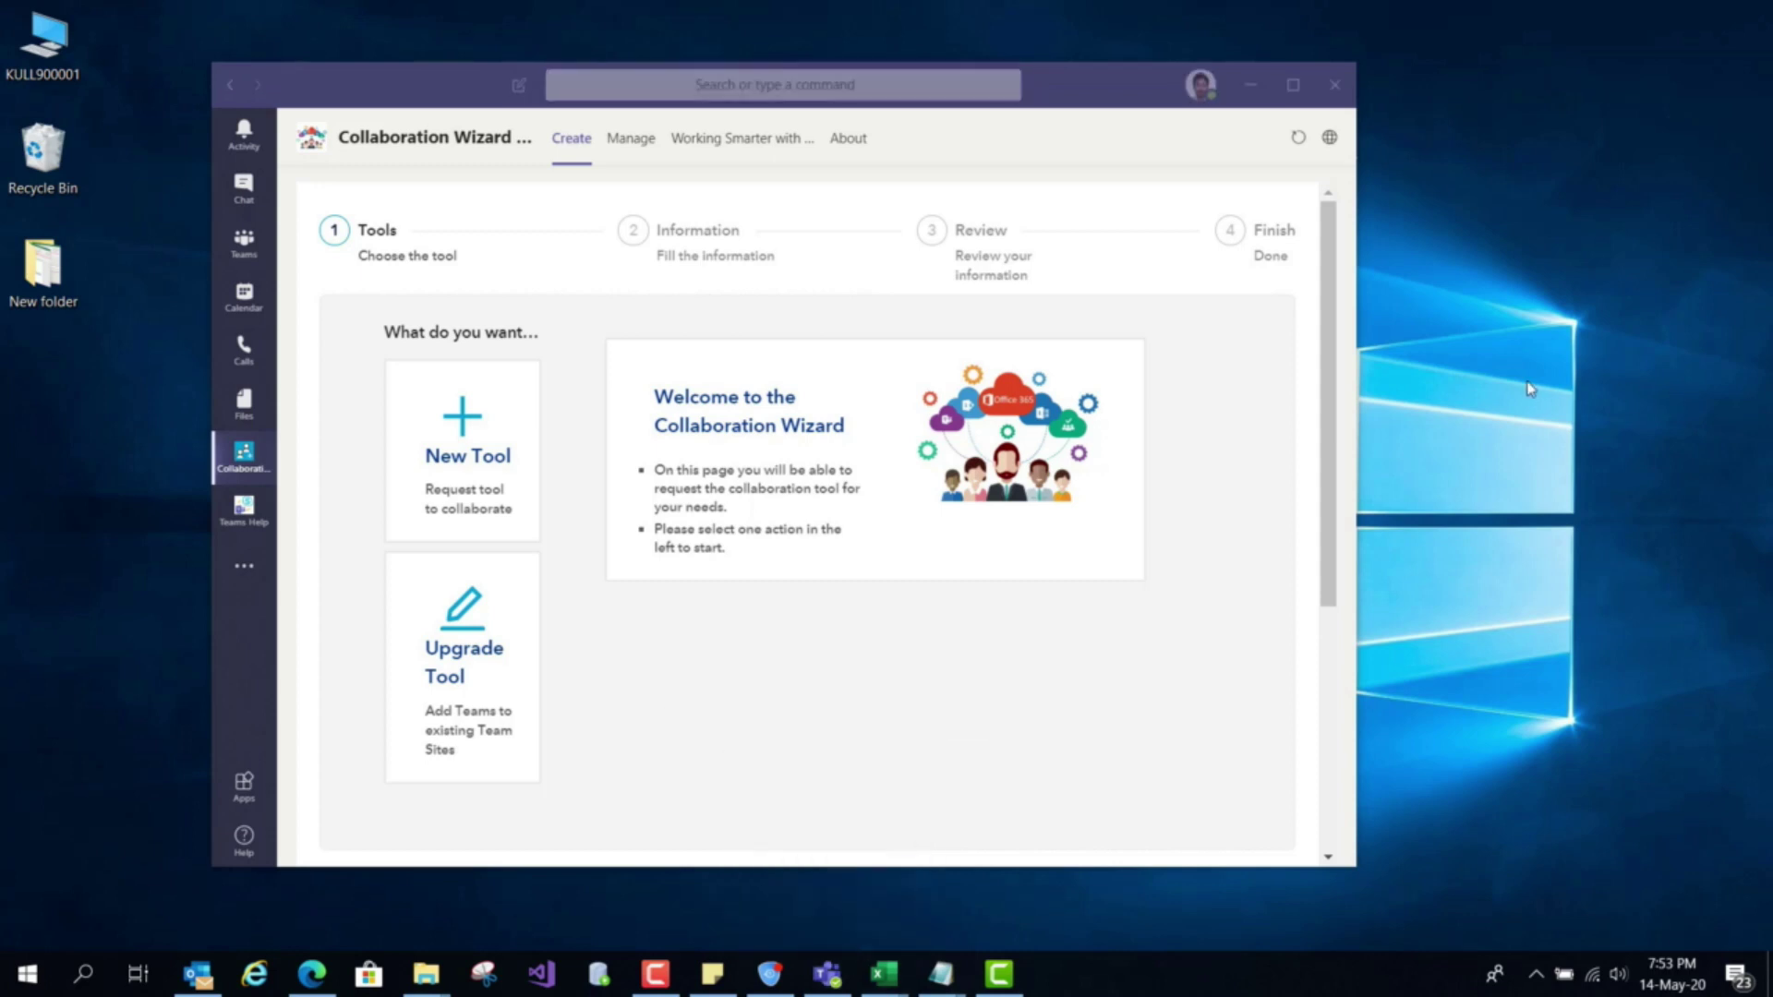
- Launch Google Chrome from the Start menu and restore its window from full screen
click(22, 986)
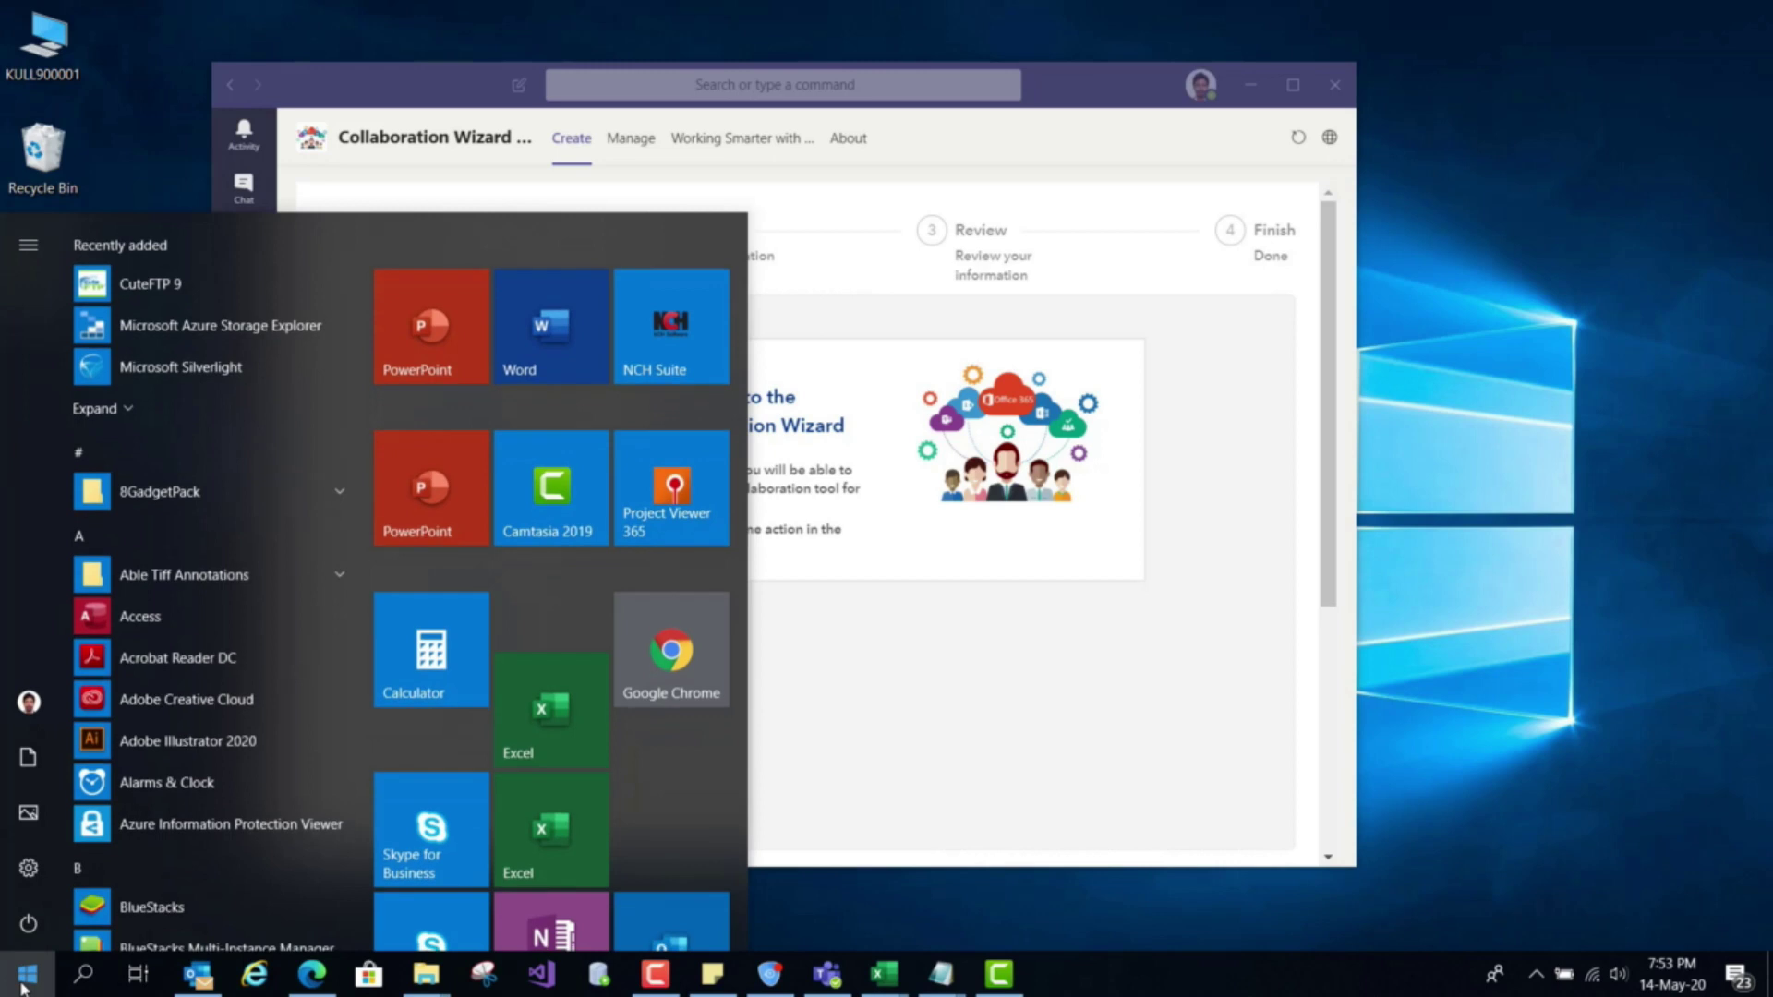
click(679, 665)
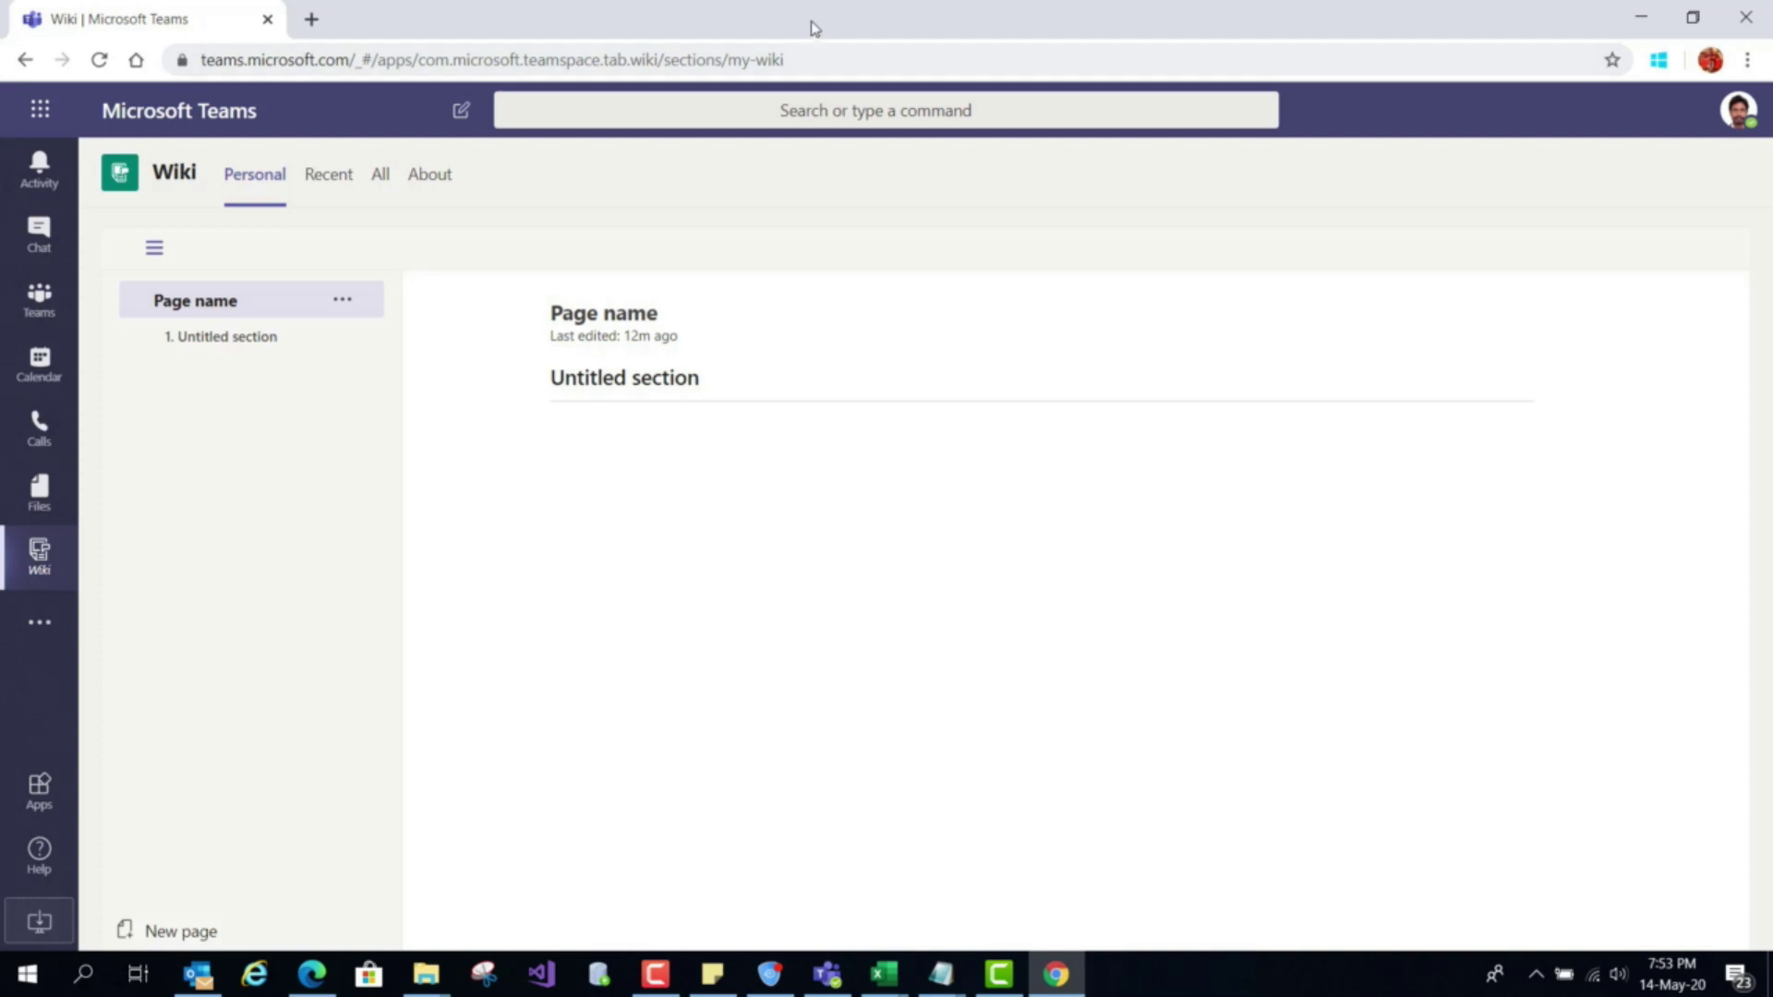
double_click(811, 28)
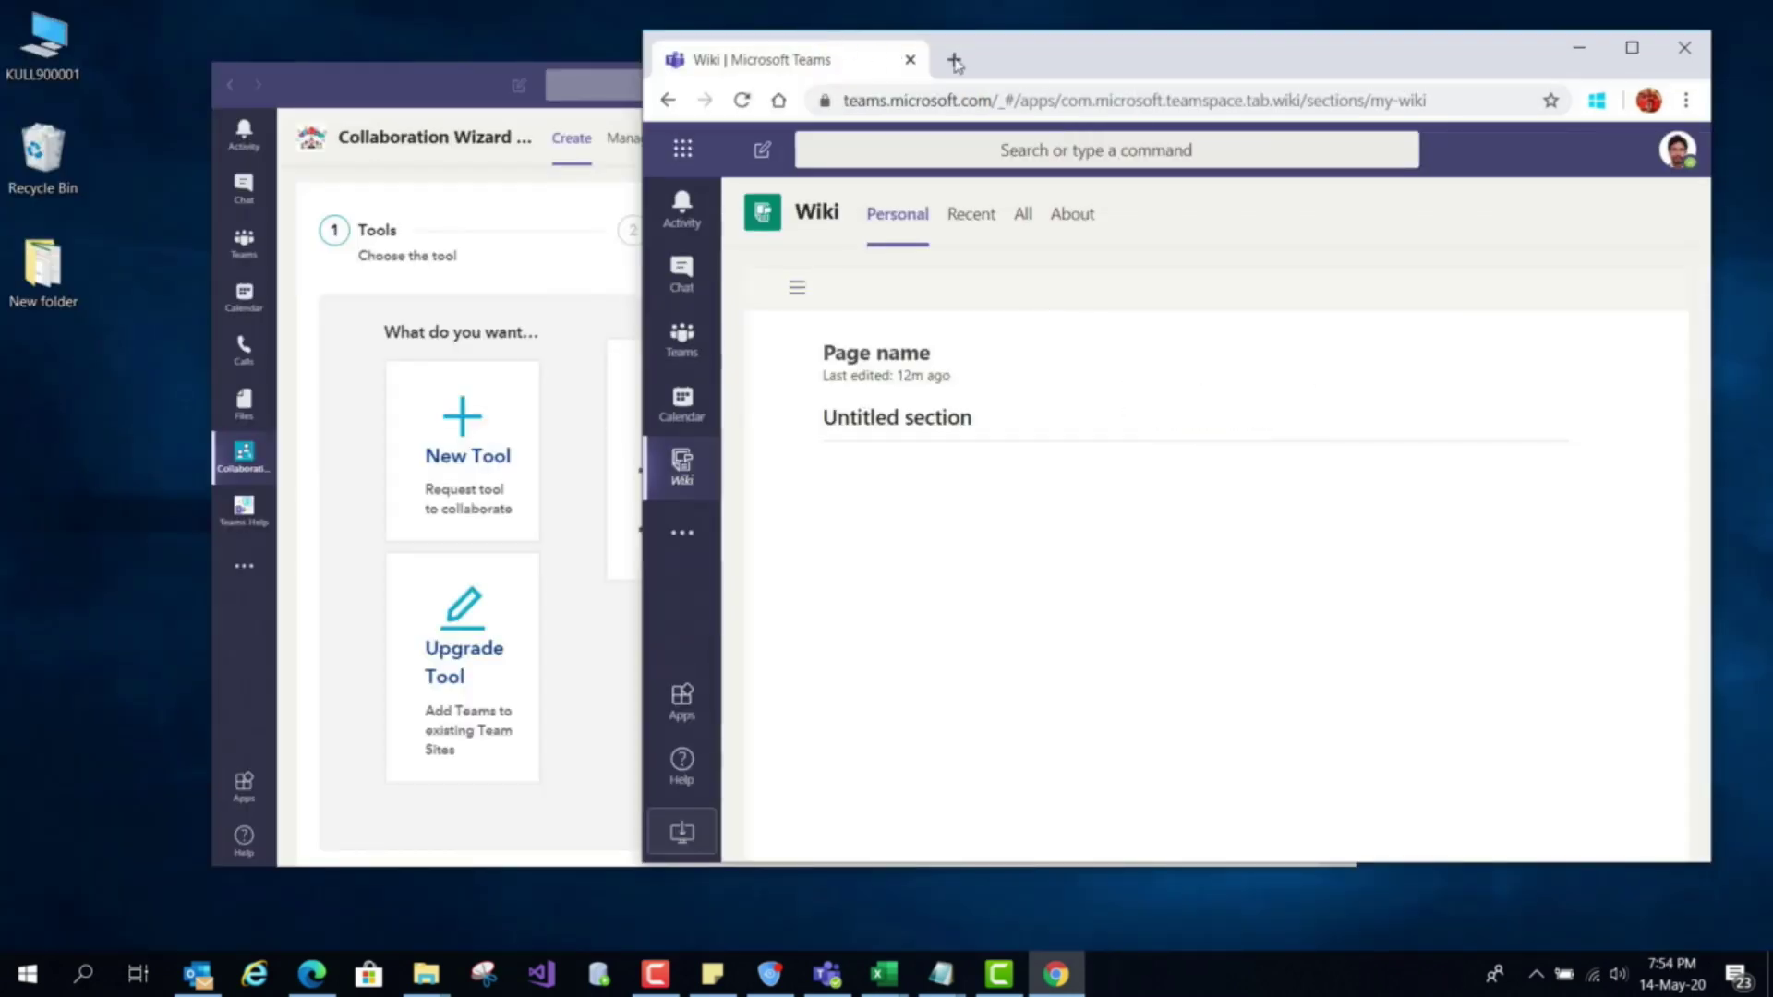
- Arrange the Chrome and desktop Teams windows side by side, switch between them, then maximize Chrome
drag(1076, 63, 1139, 85)
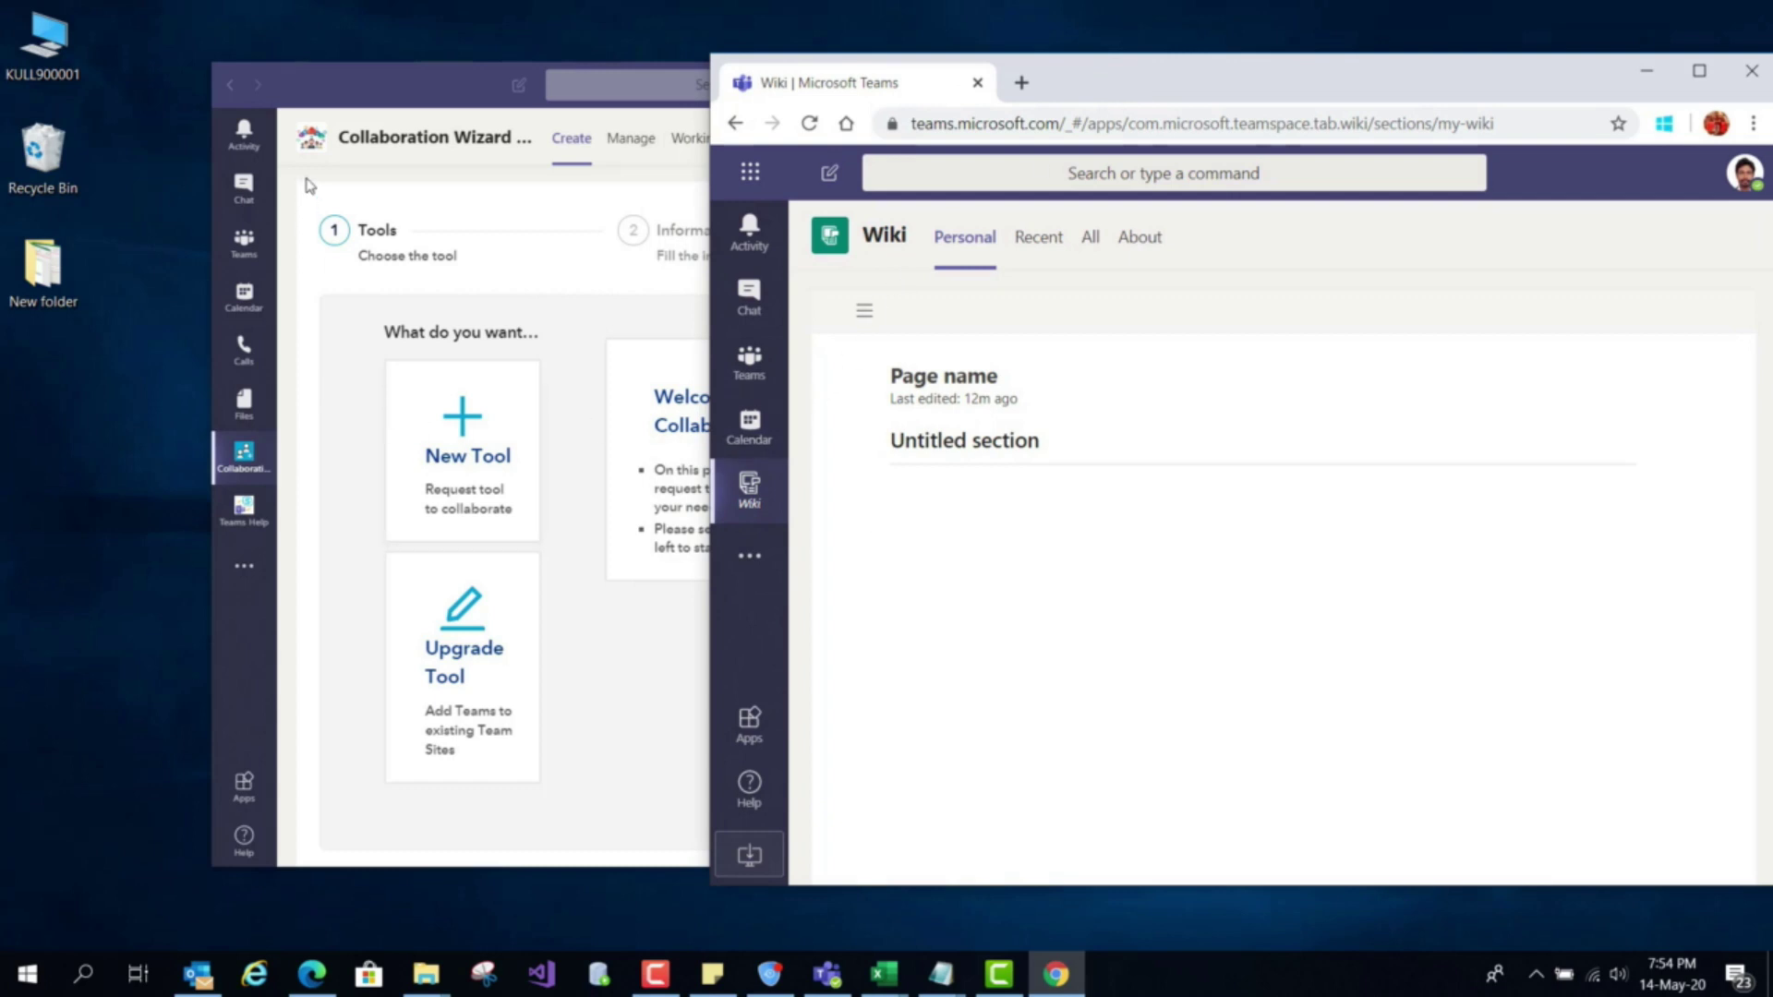
drag(434, 89, 313, 103)
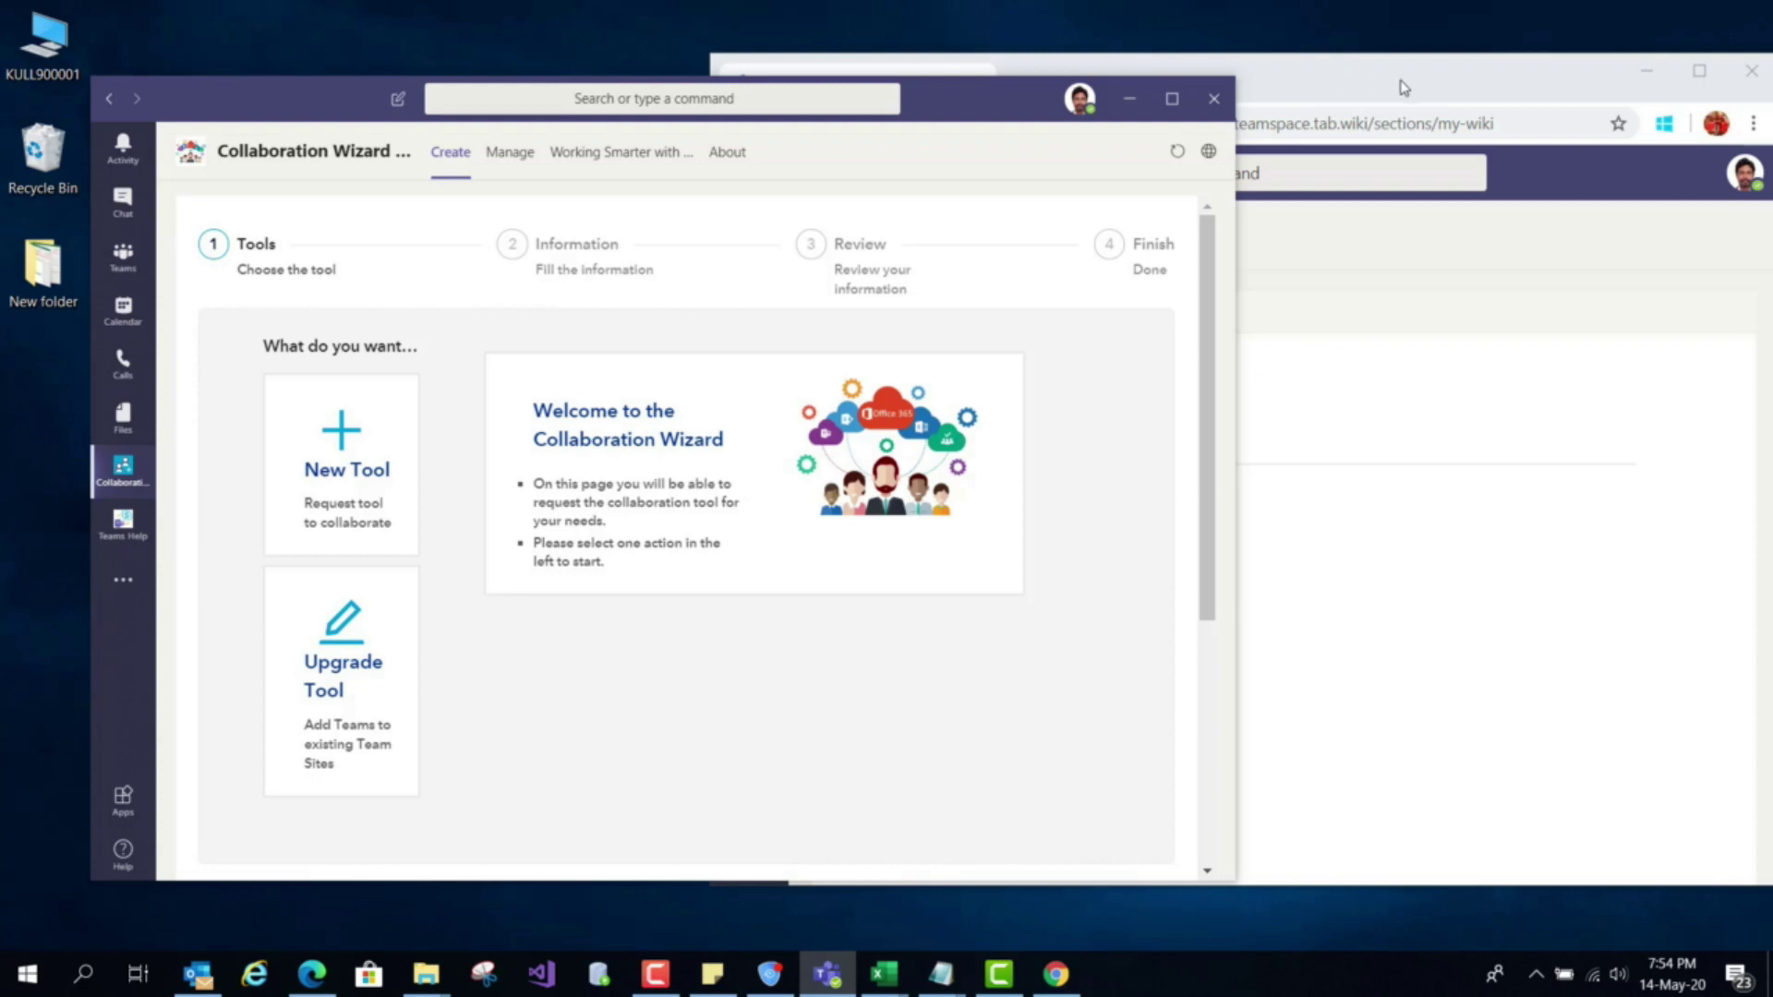
click(1404, 87)
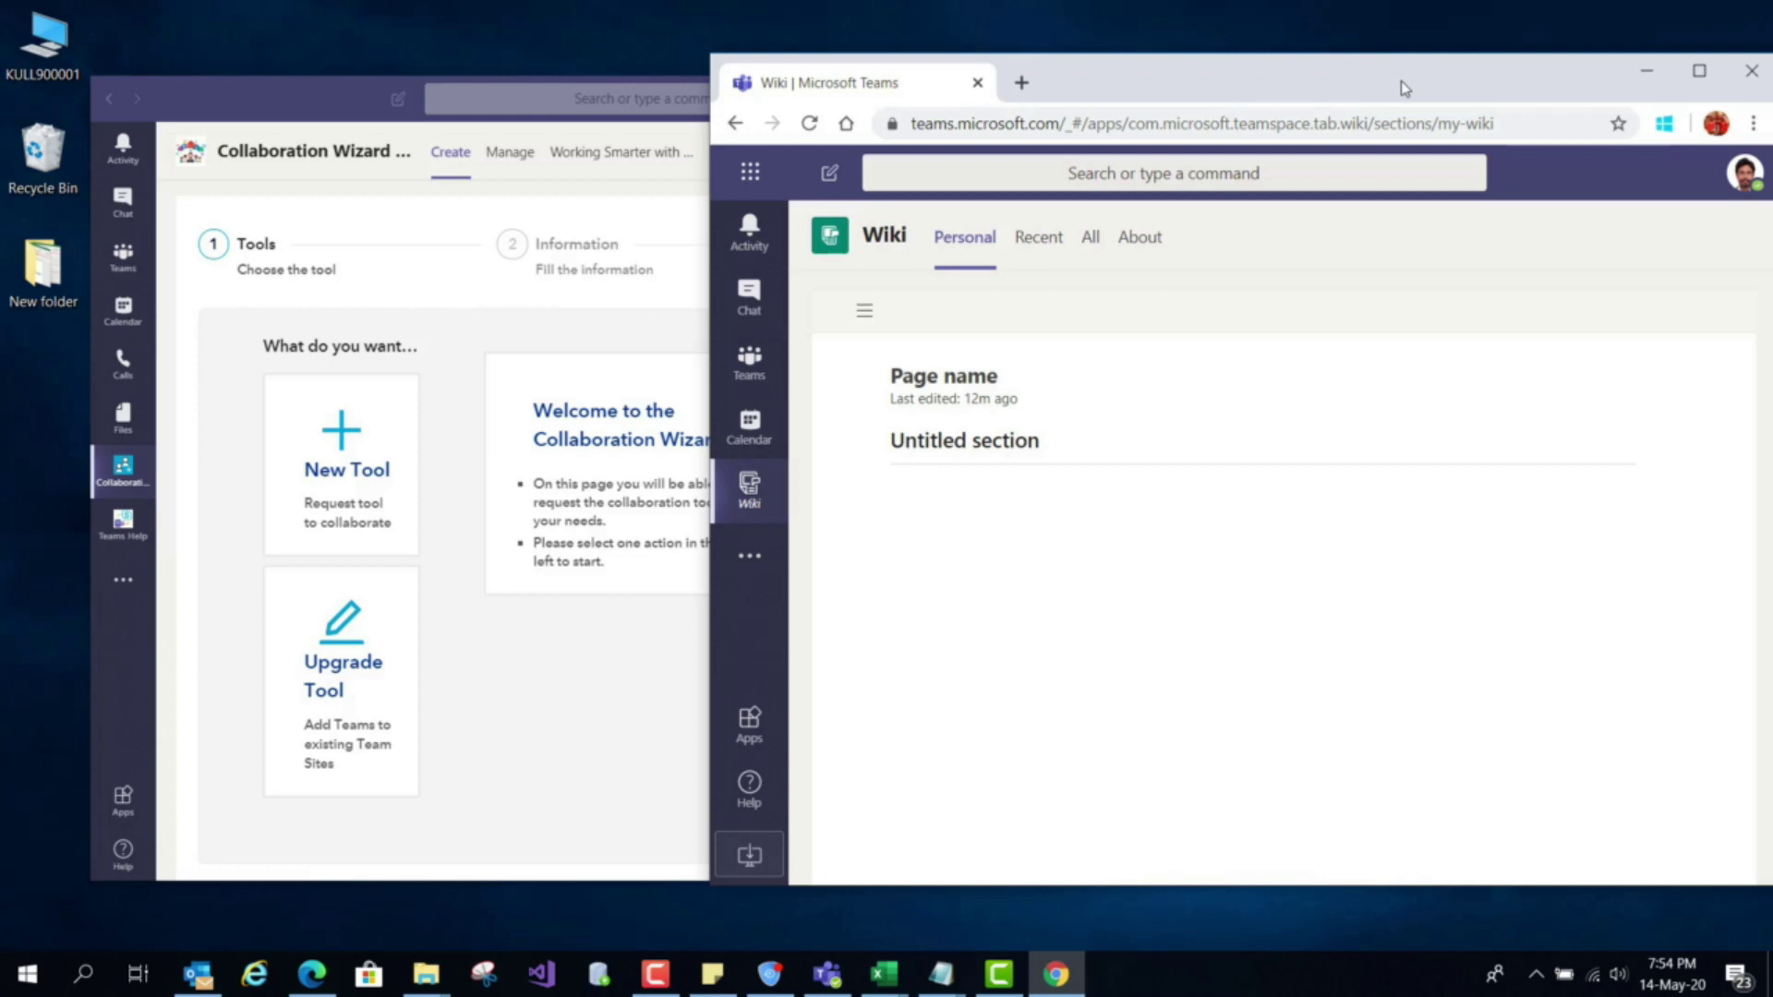
key(alt+Tab)
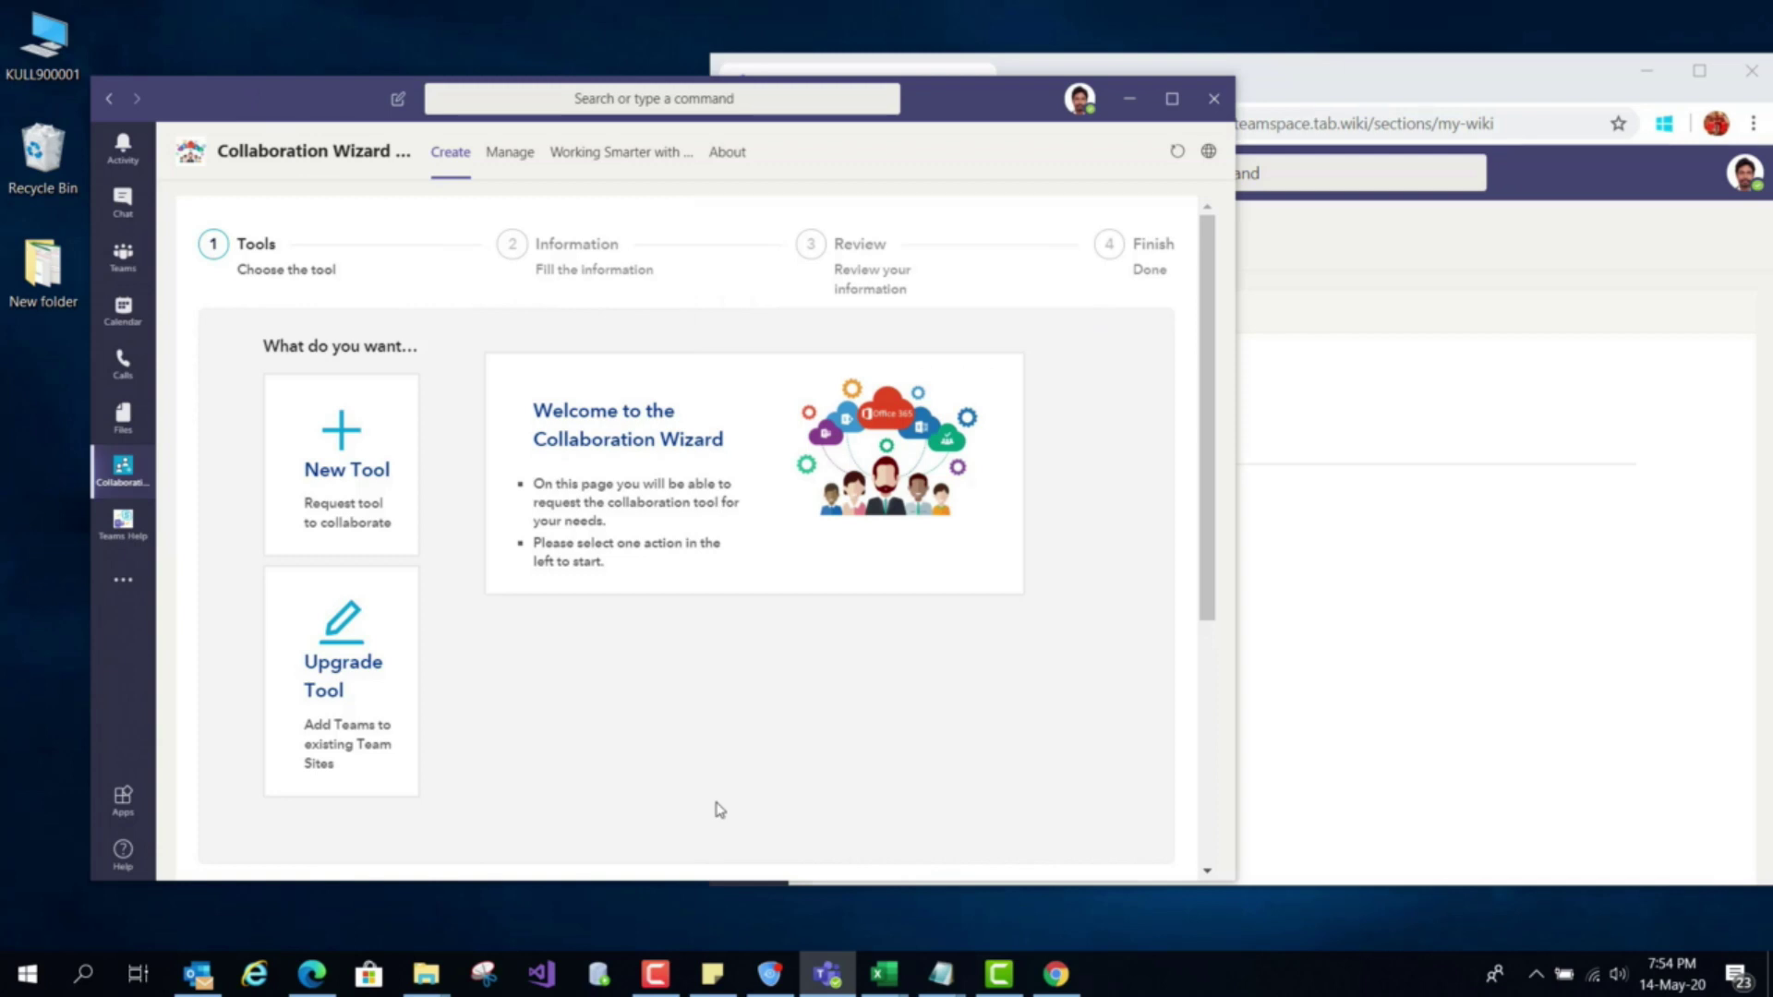
click(1507, 89)
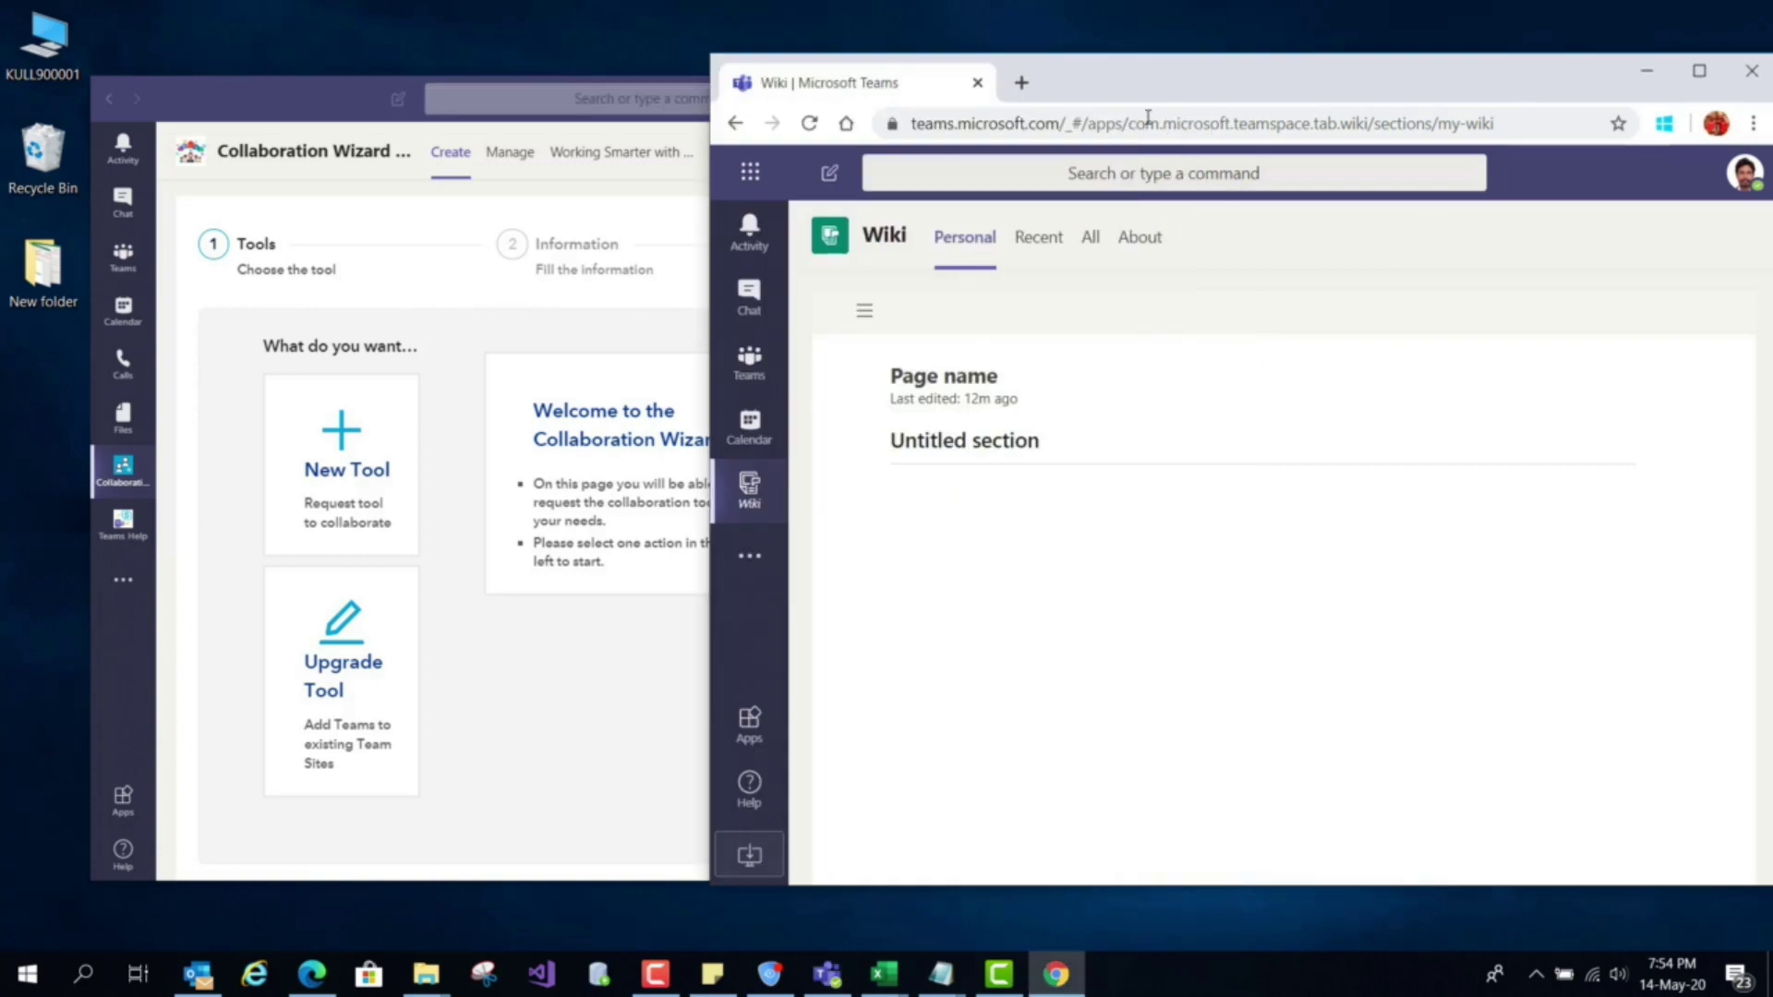
click(1699, 71)
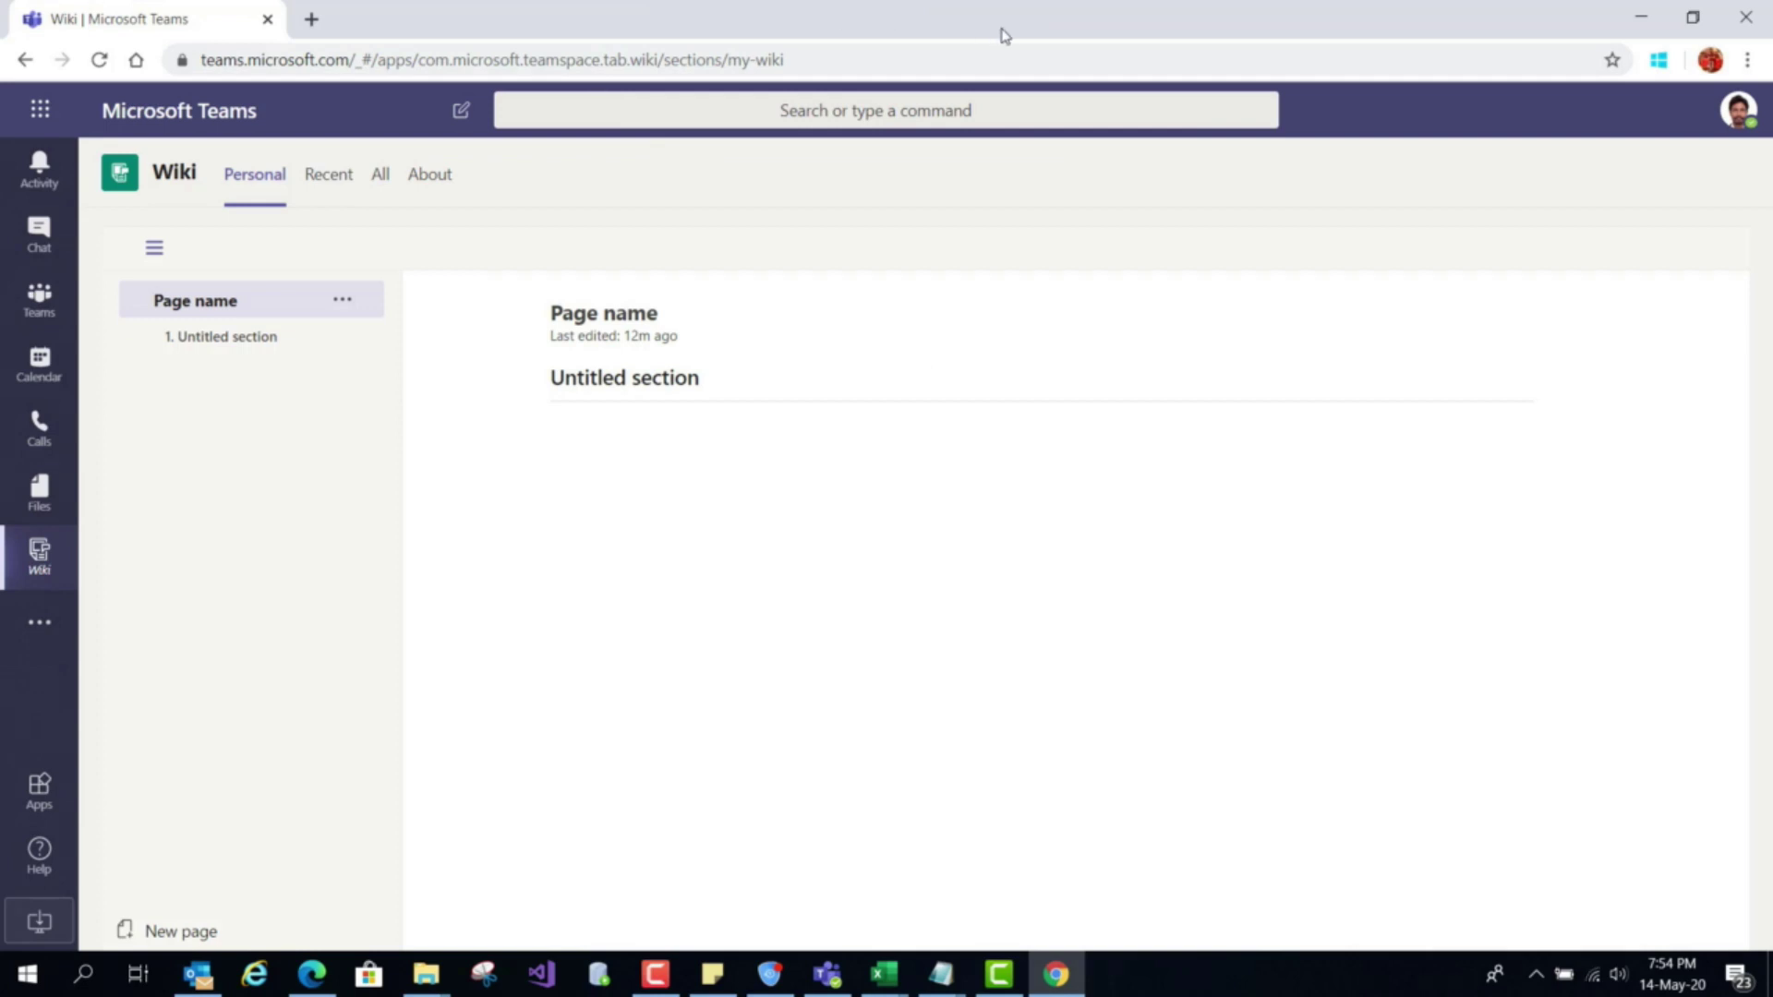
- Create a Chrome shortcut named 'Microsoft Teams | Chrome Teams', then show the desktop
key(alt+f)
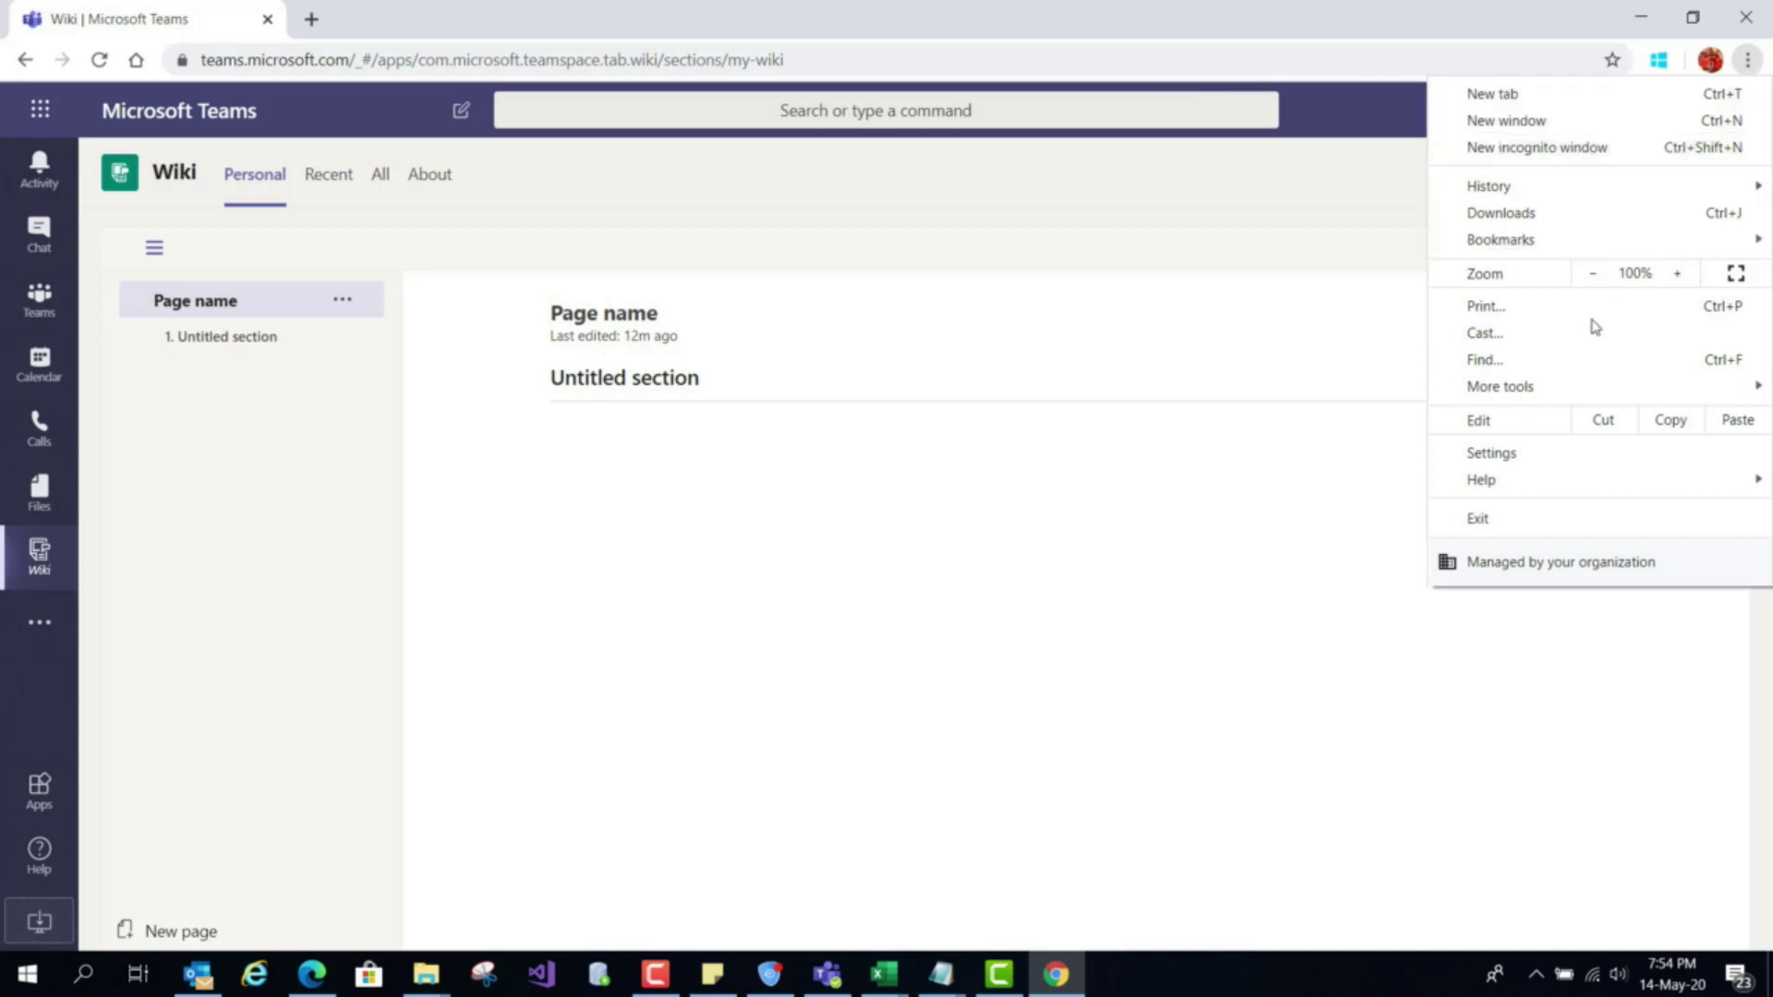
mouse_move(1592, 395)
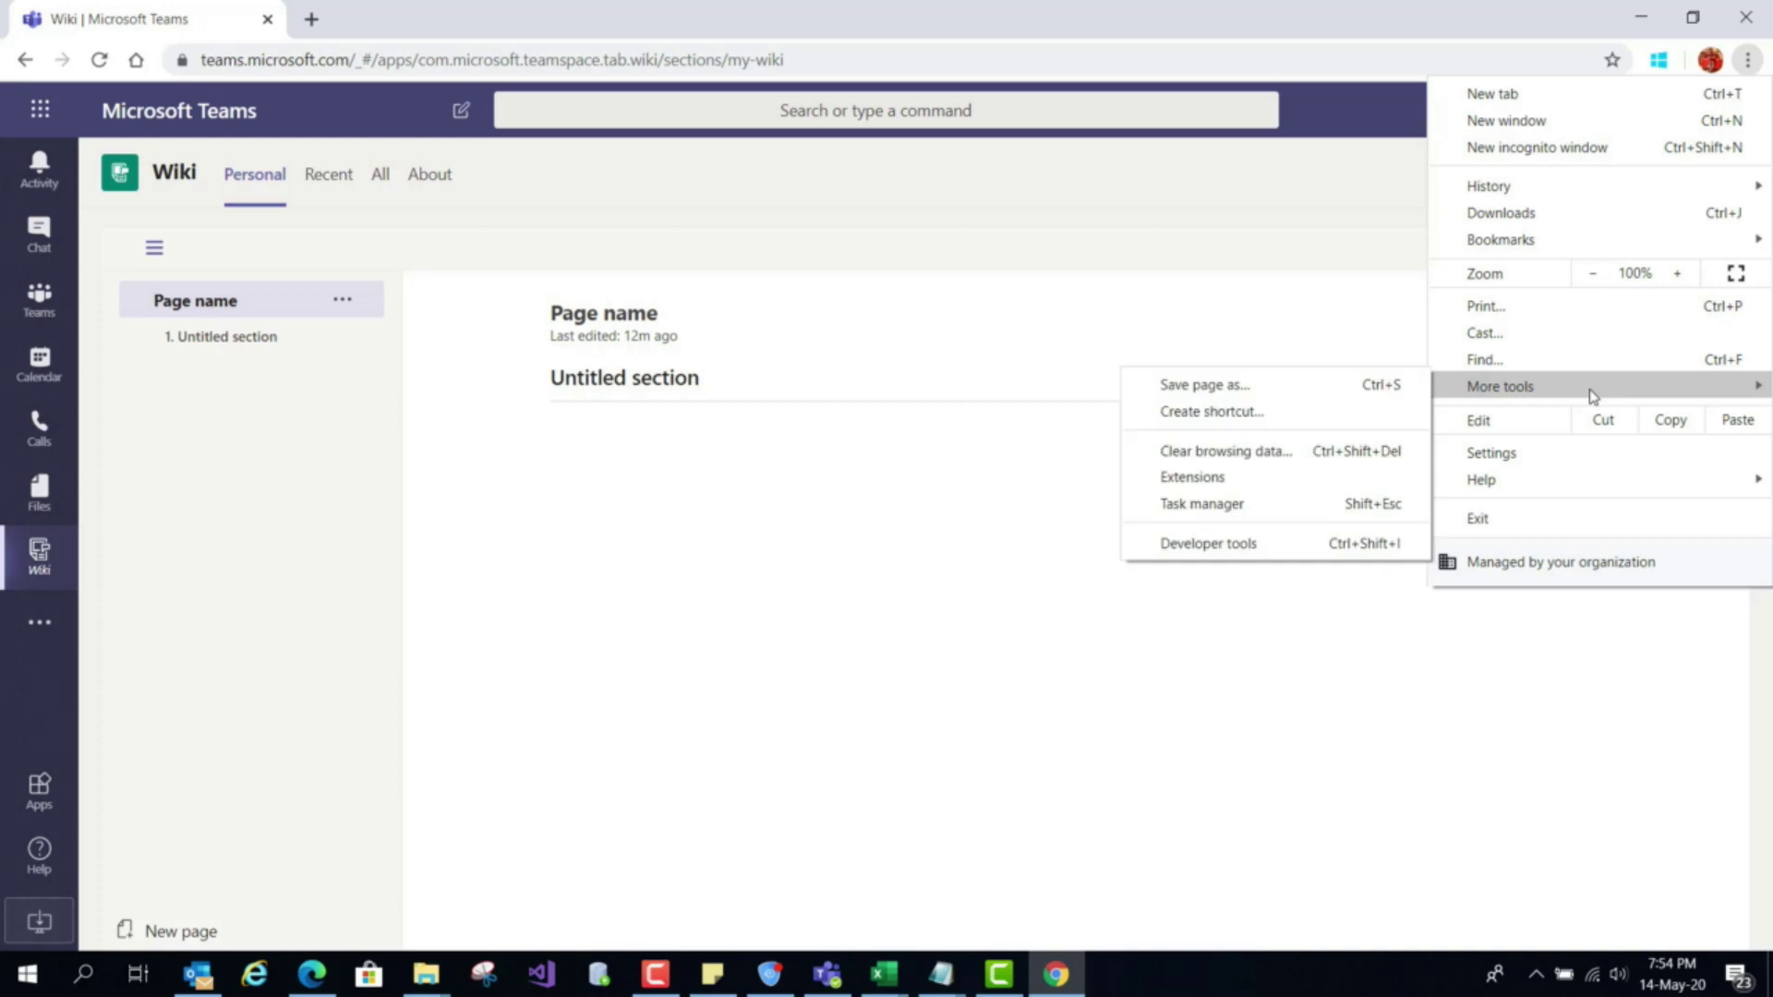
click(1302, 412)
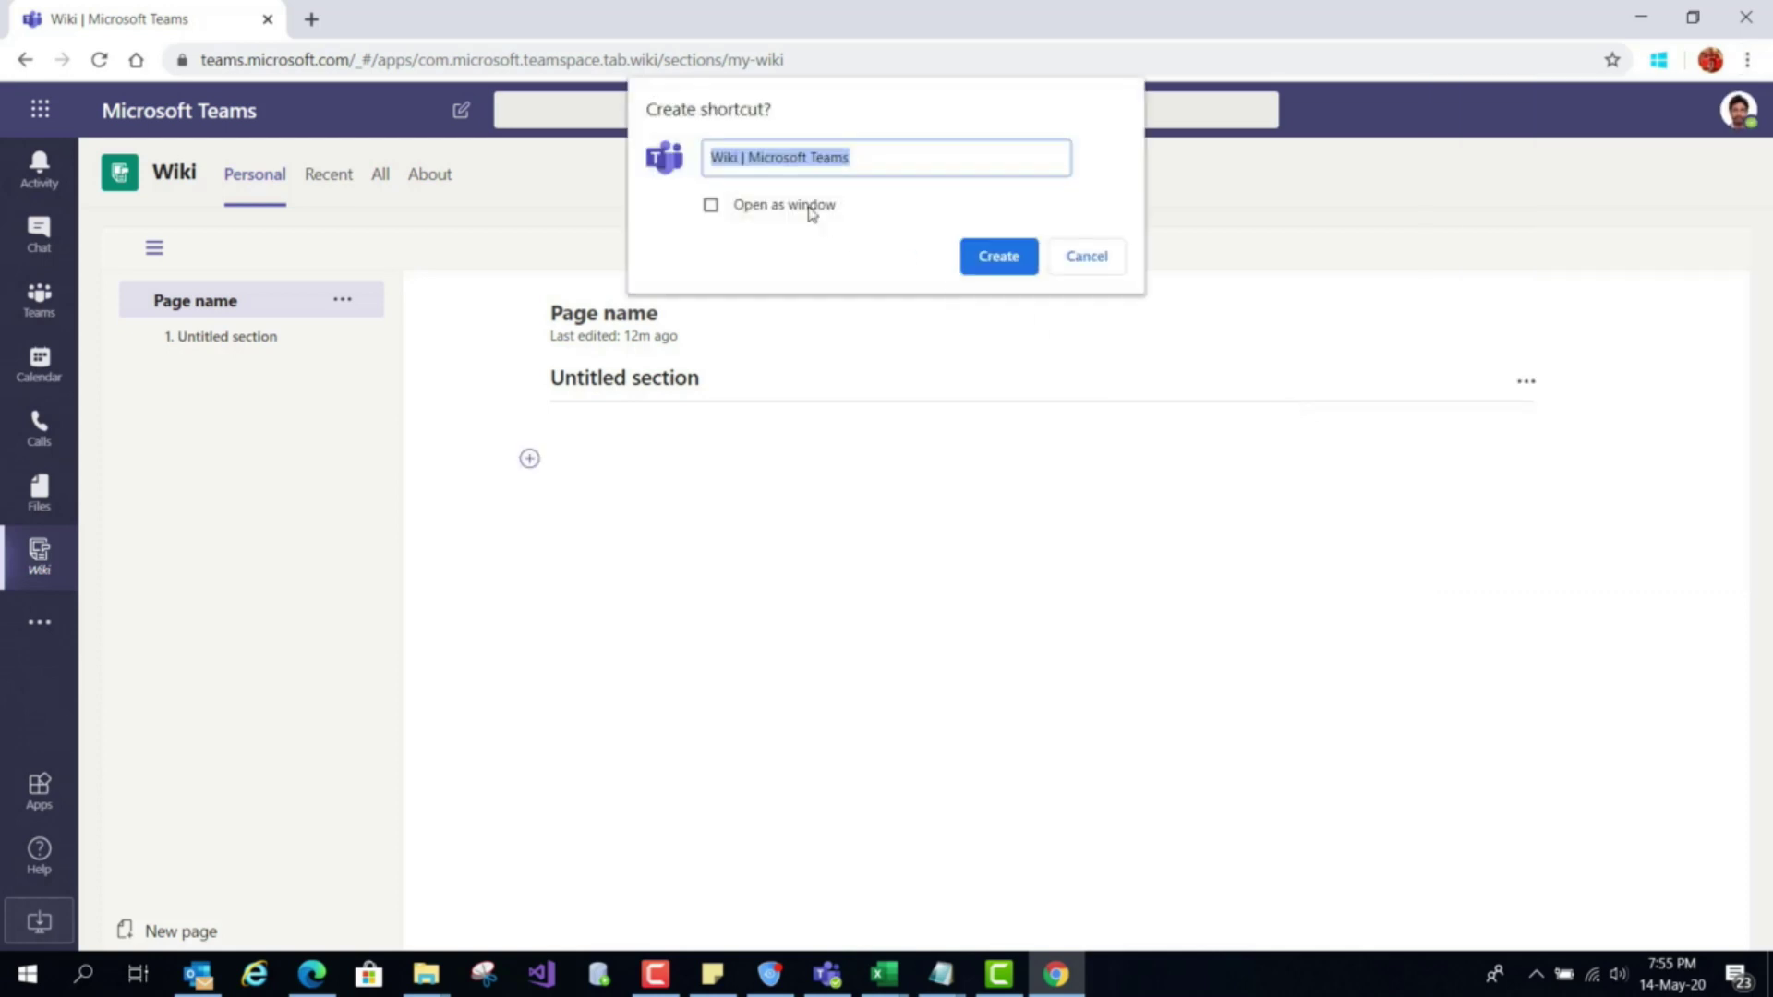
click(753, 167)
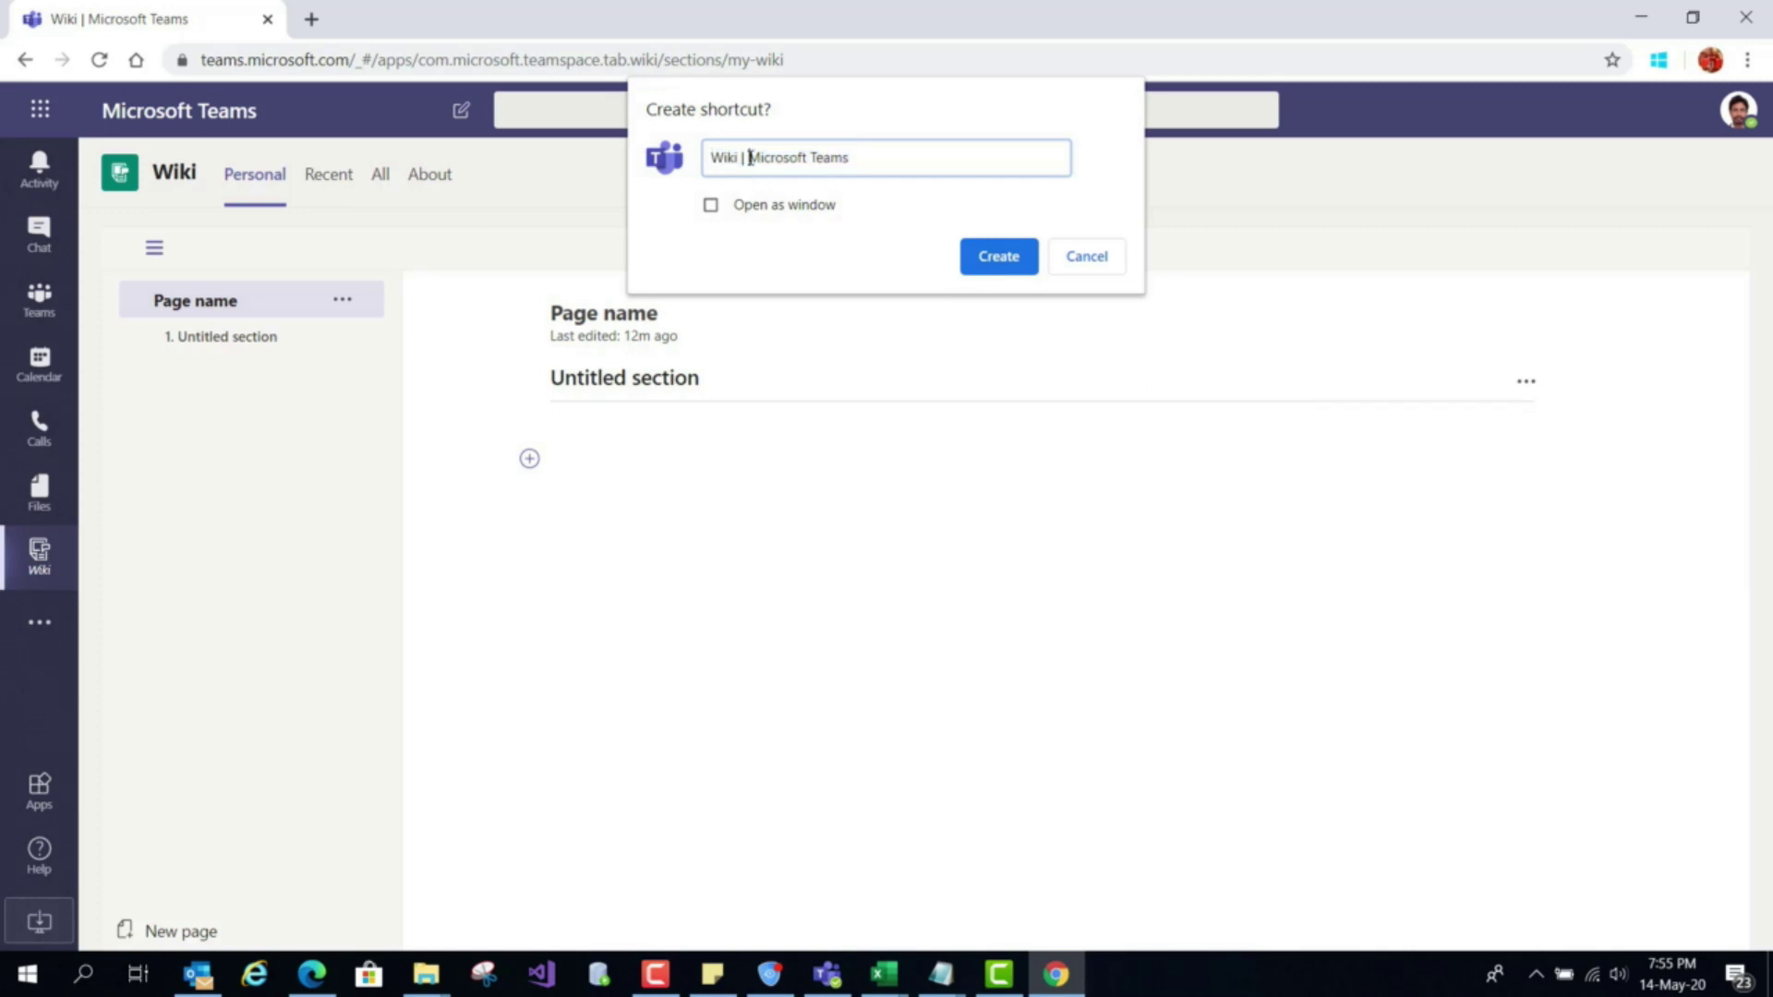
drag(741, 166, 705, 166)
key(BackSpace)
text(| Chrome Teams)
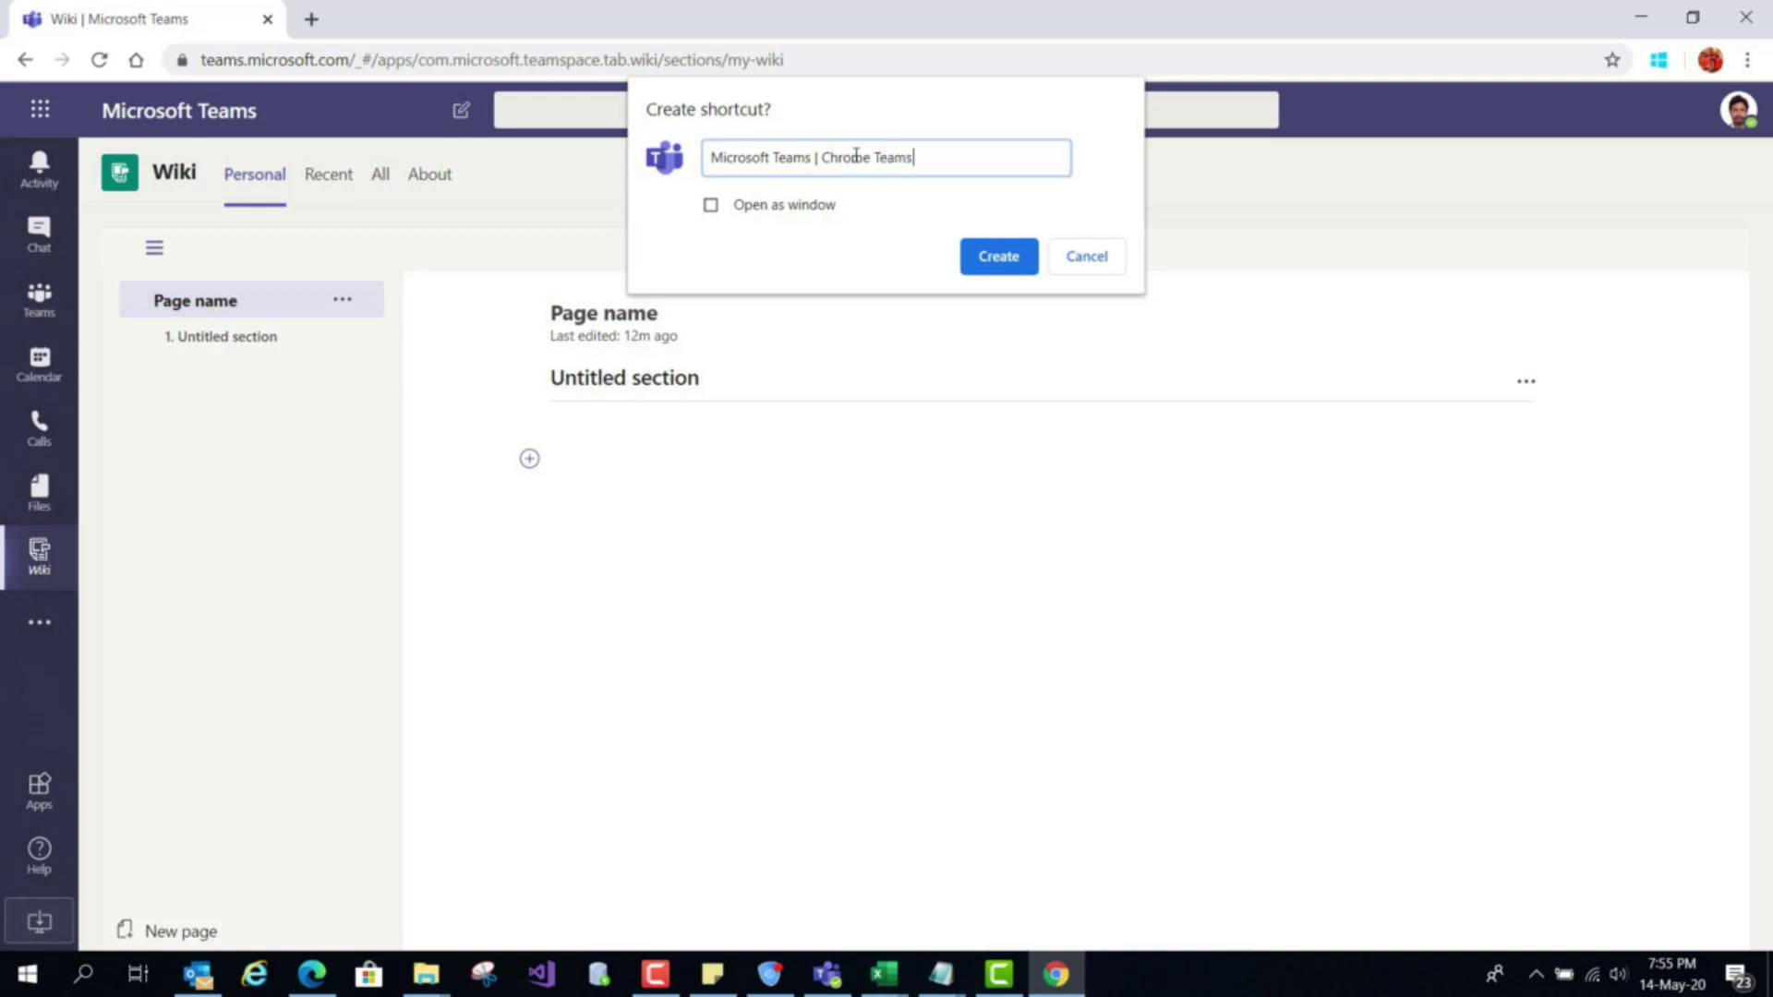
click(1005, 263)
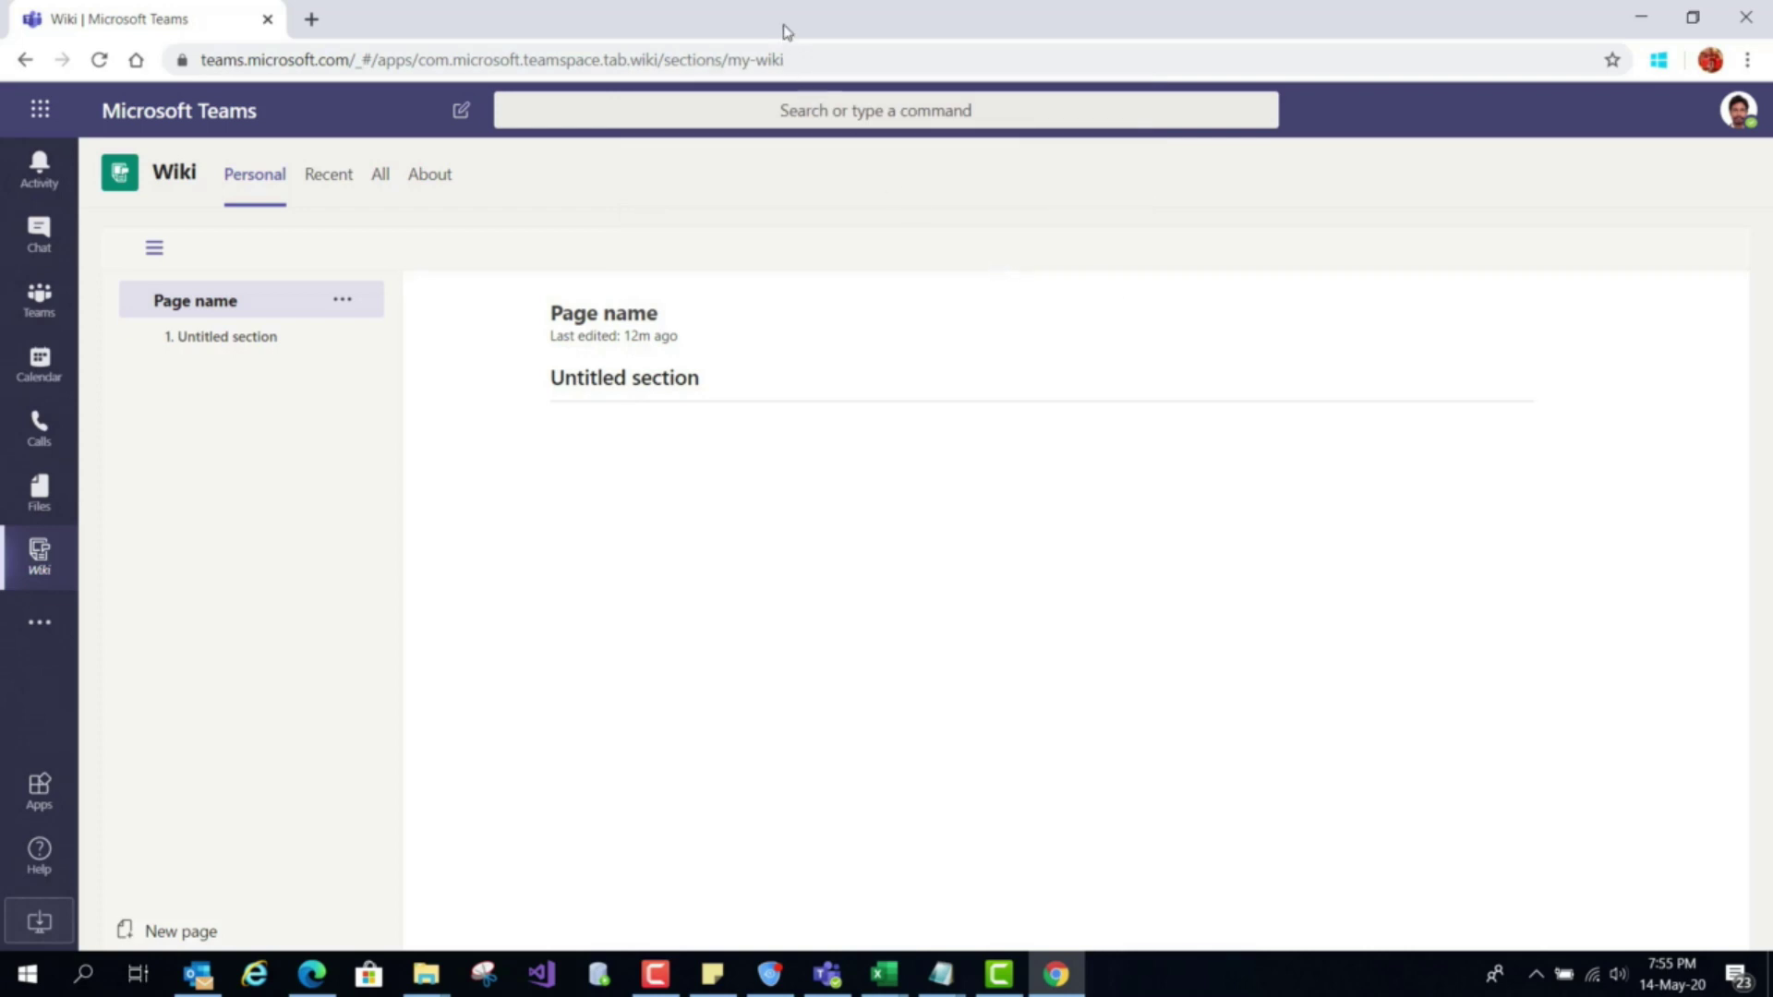
key(super+d)
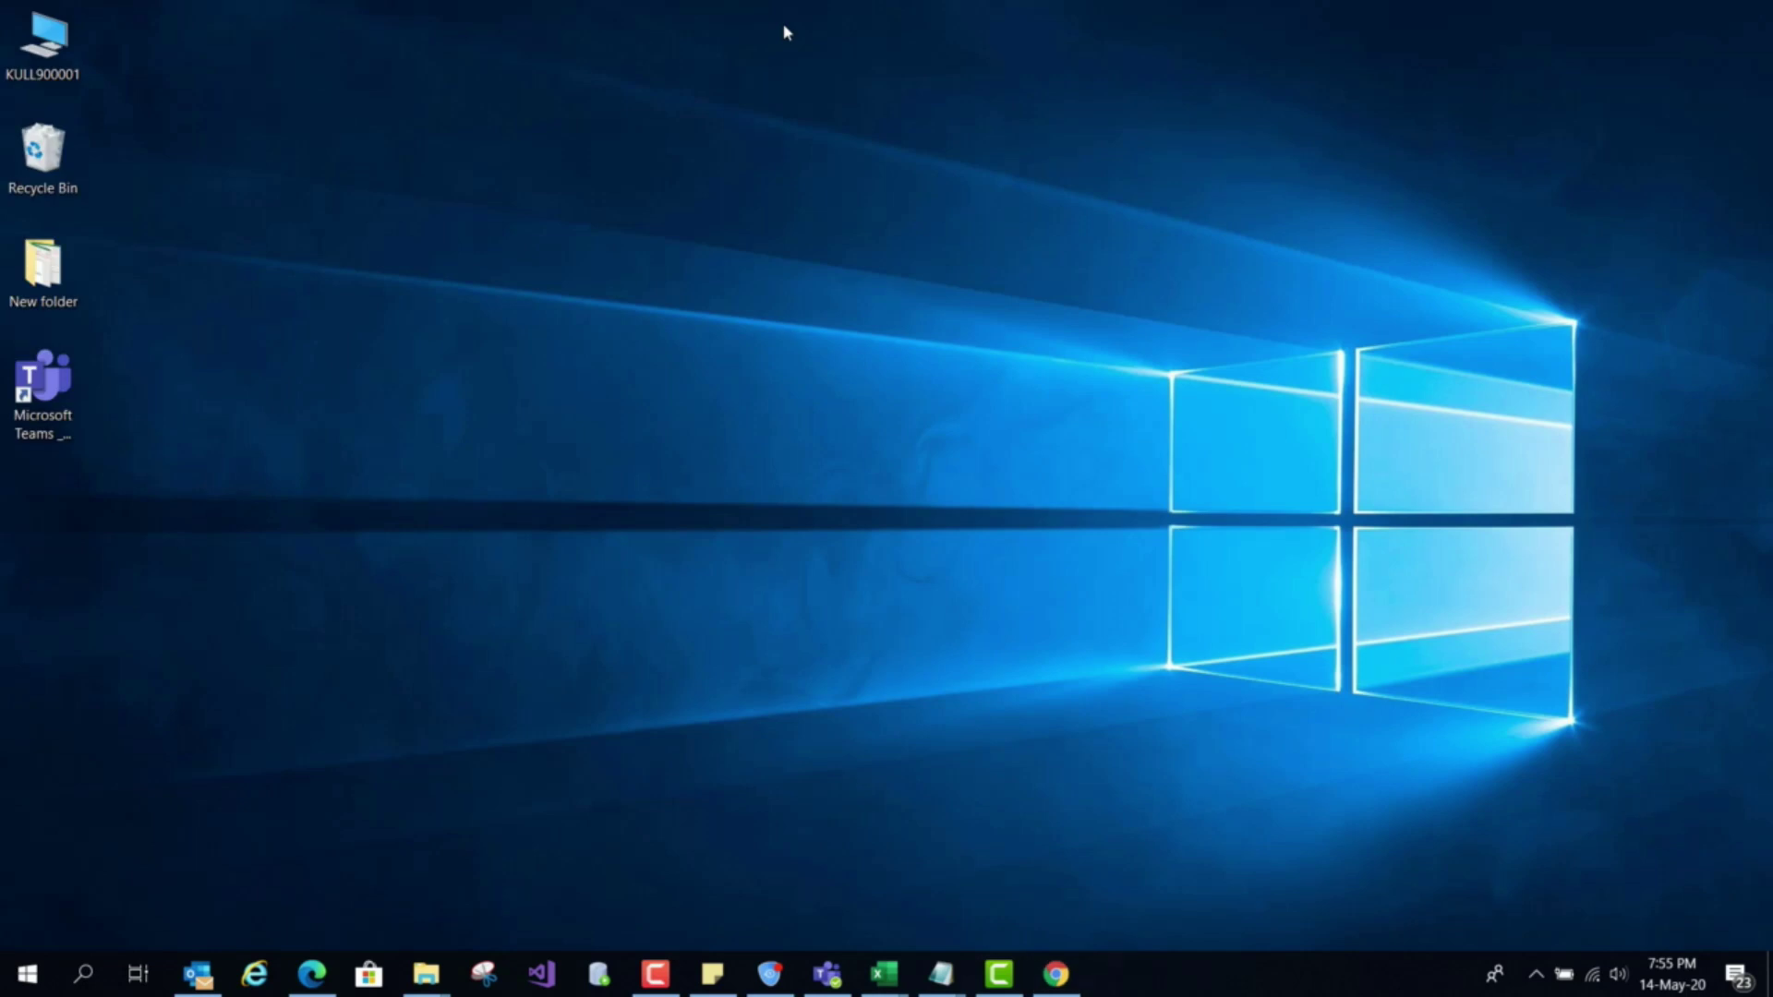
- Bring the Teams windows back up, then restore the Chrome Teams window and move it left
click(59, 434)
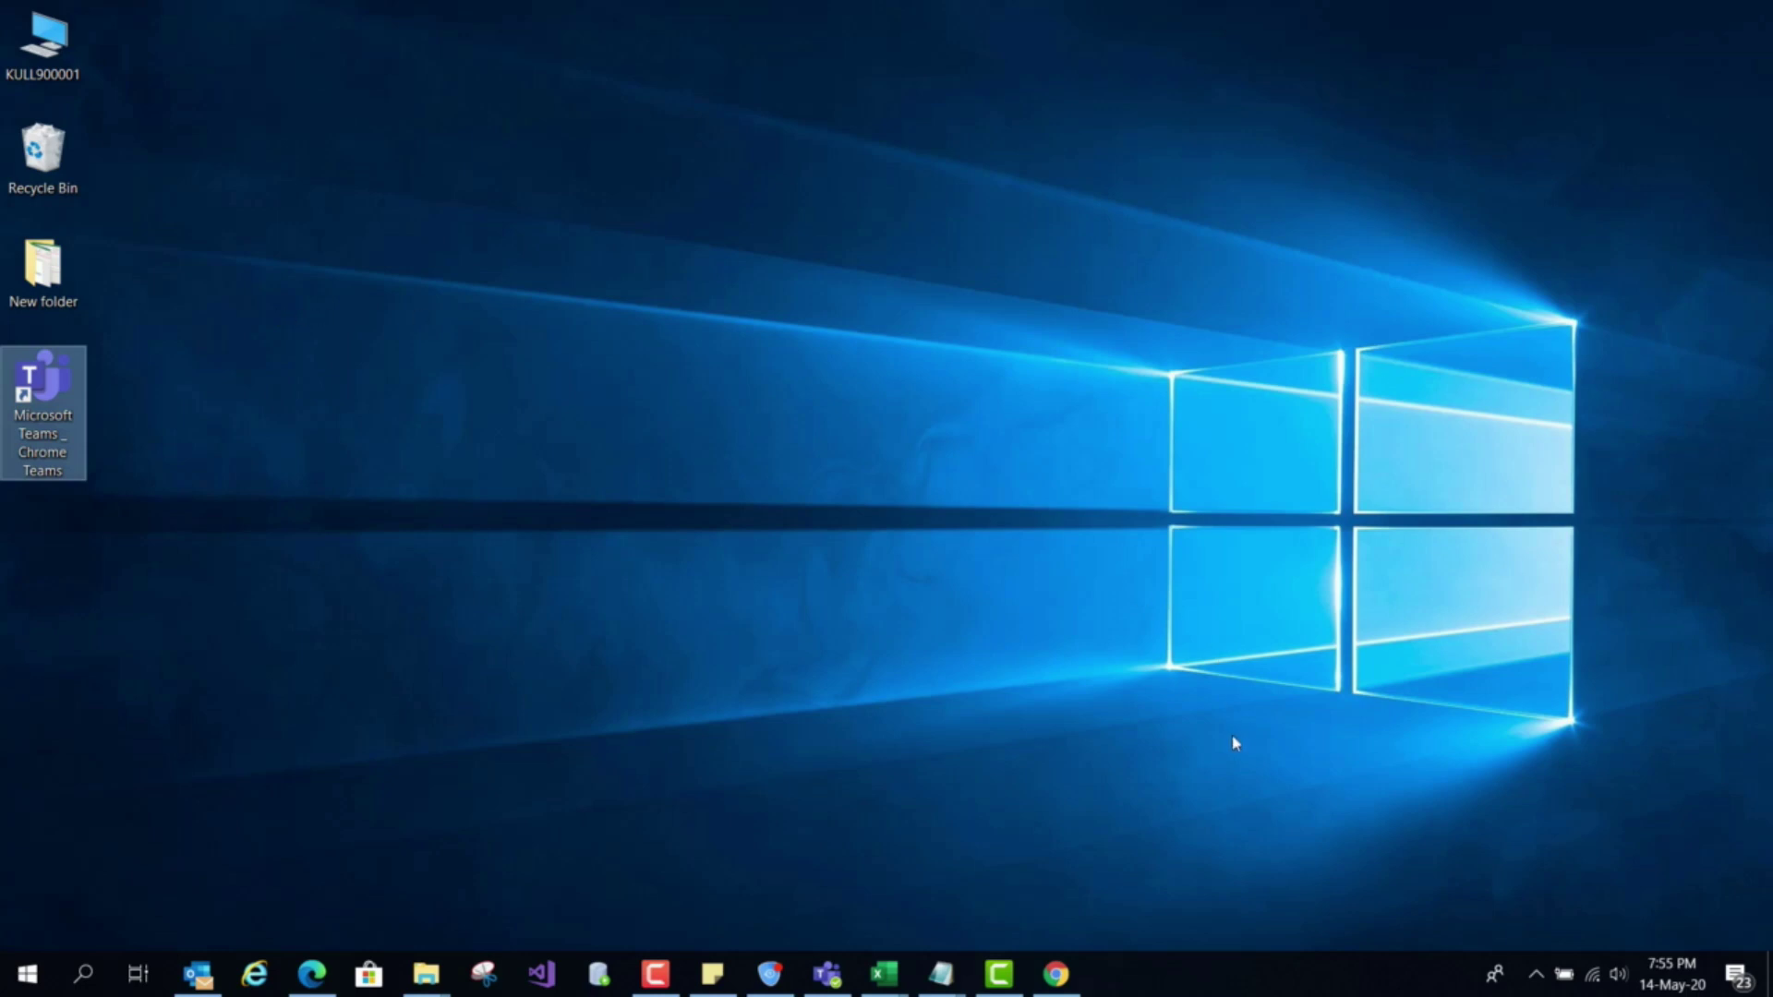
mouse_move(828, 974)
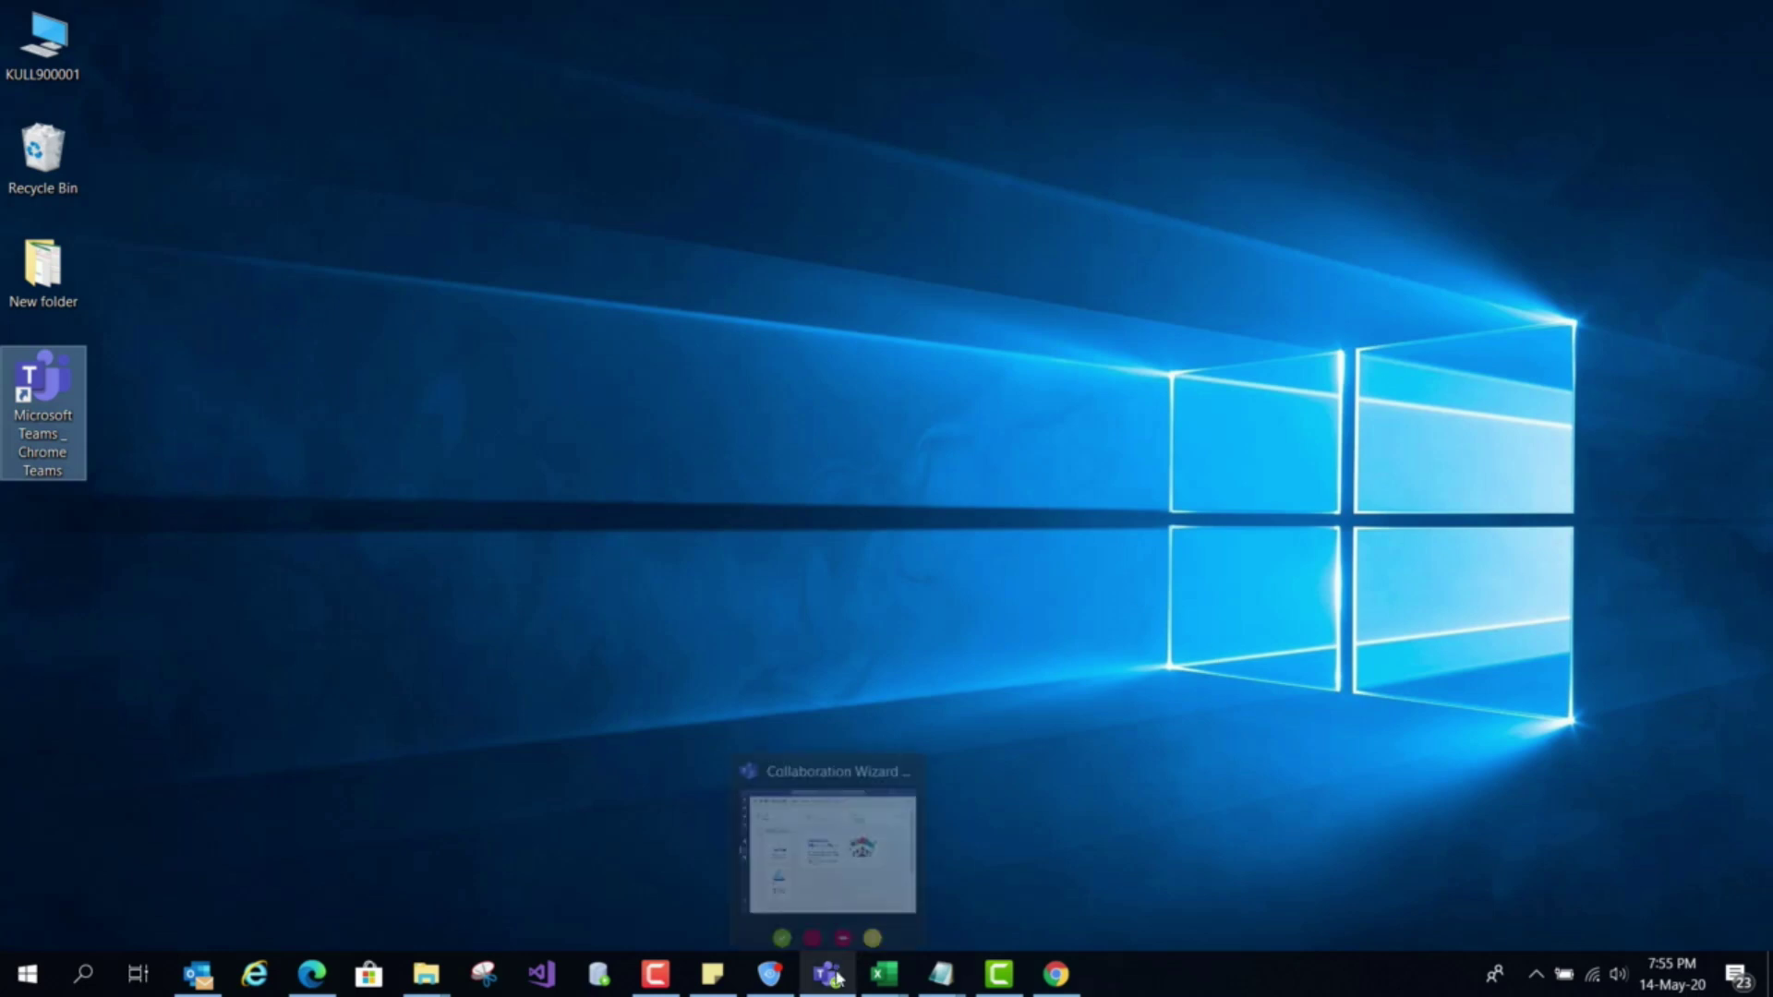
click(831, 841)
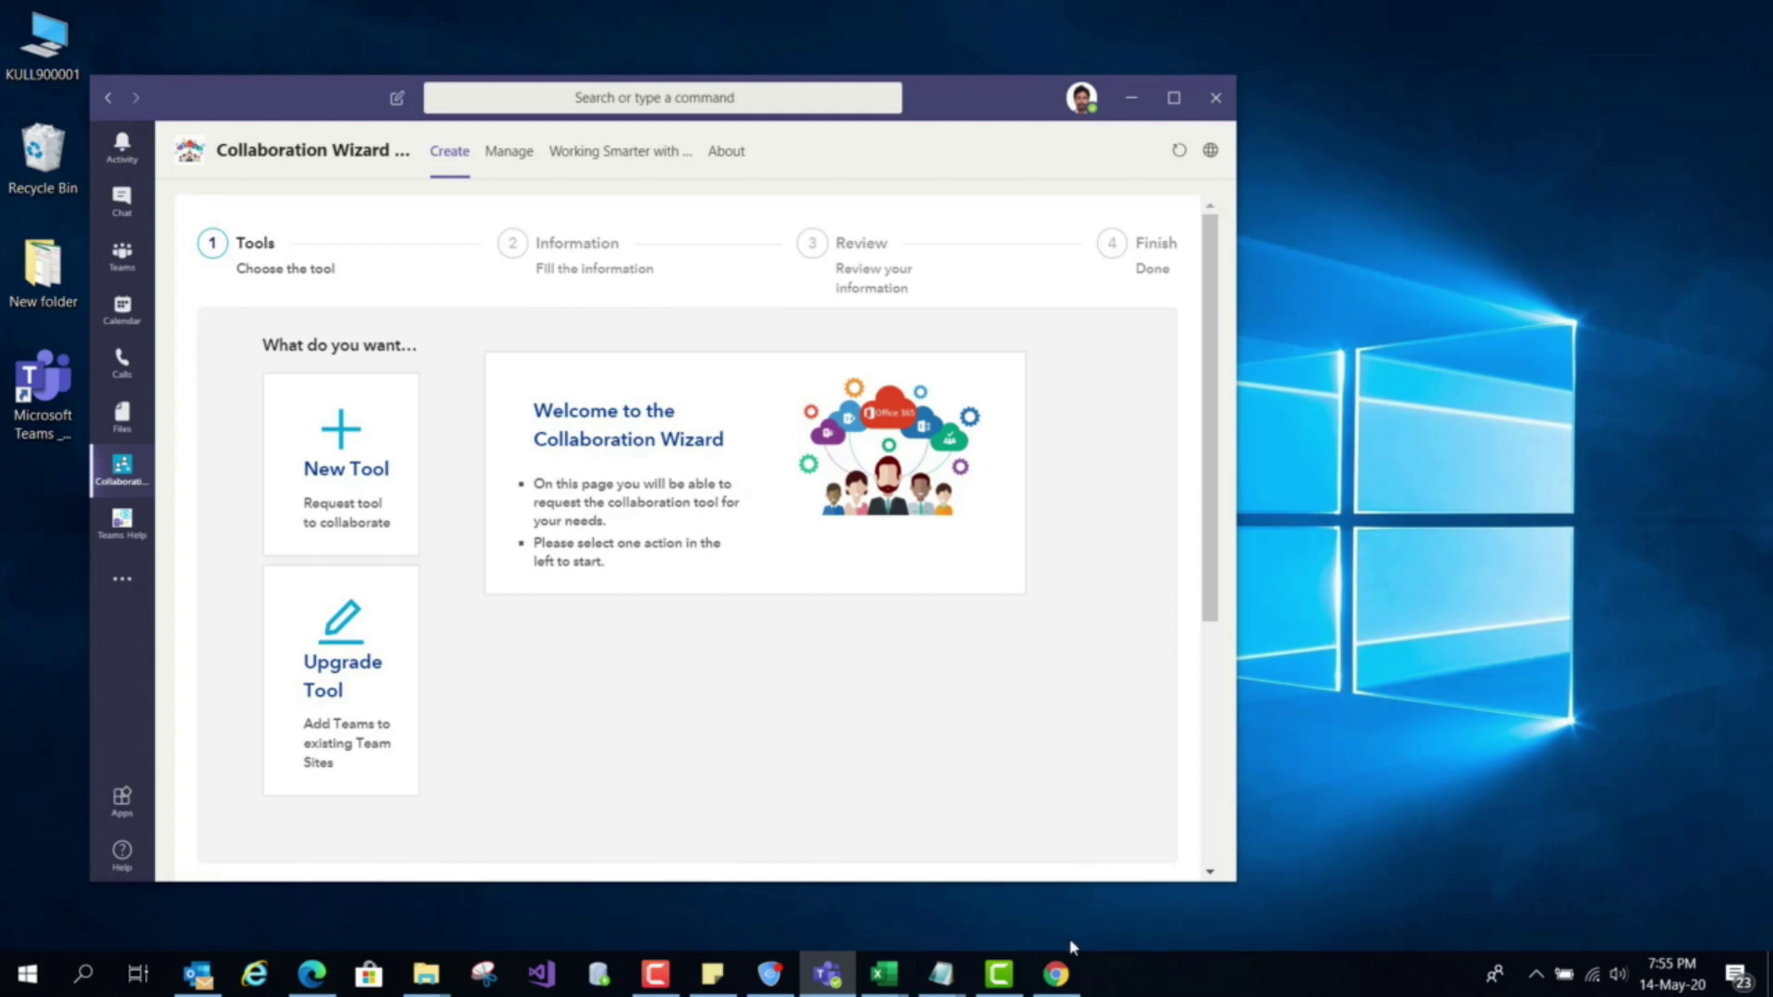
click(1064, 986)
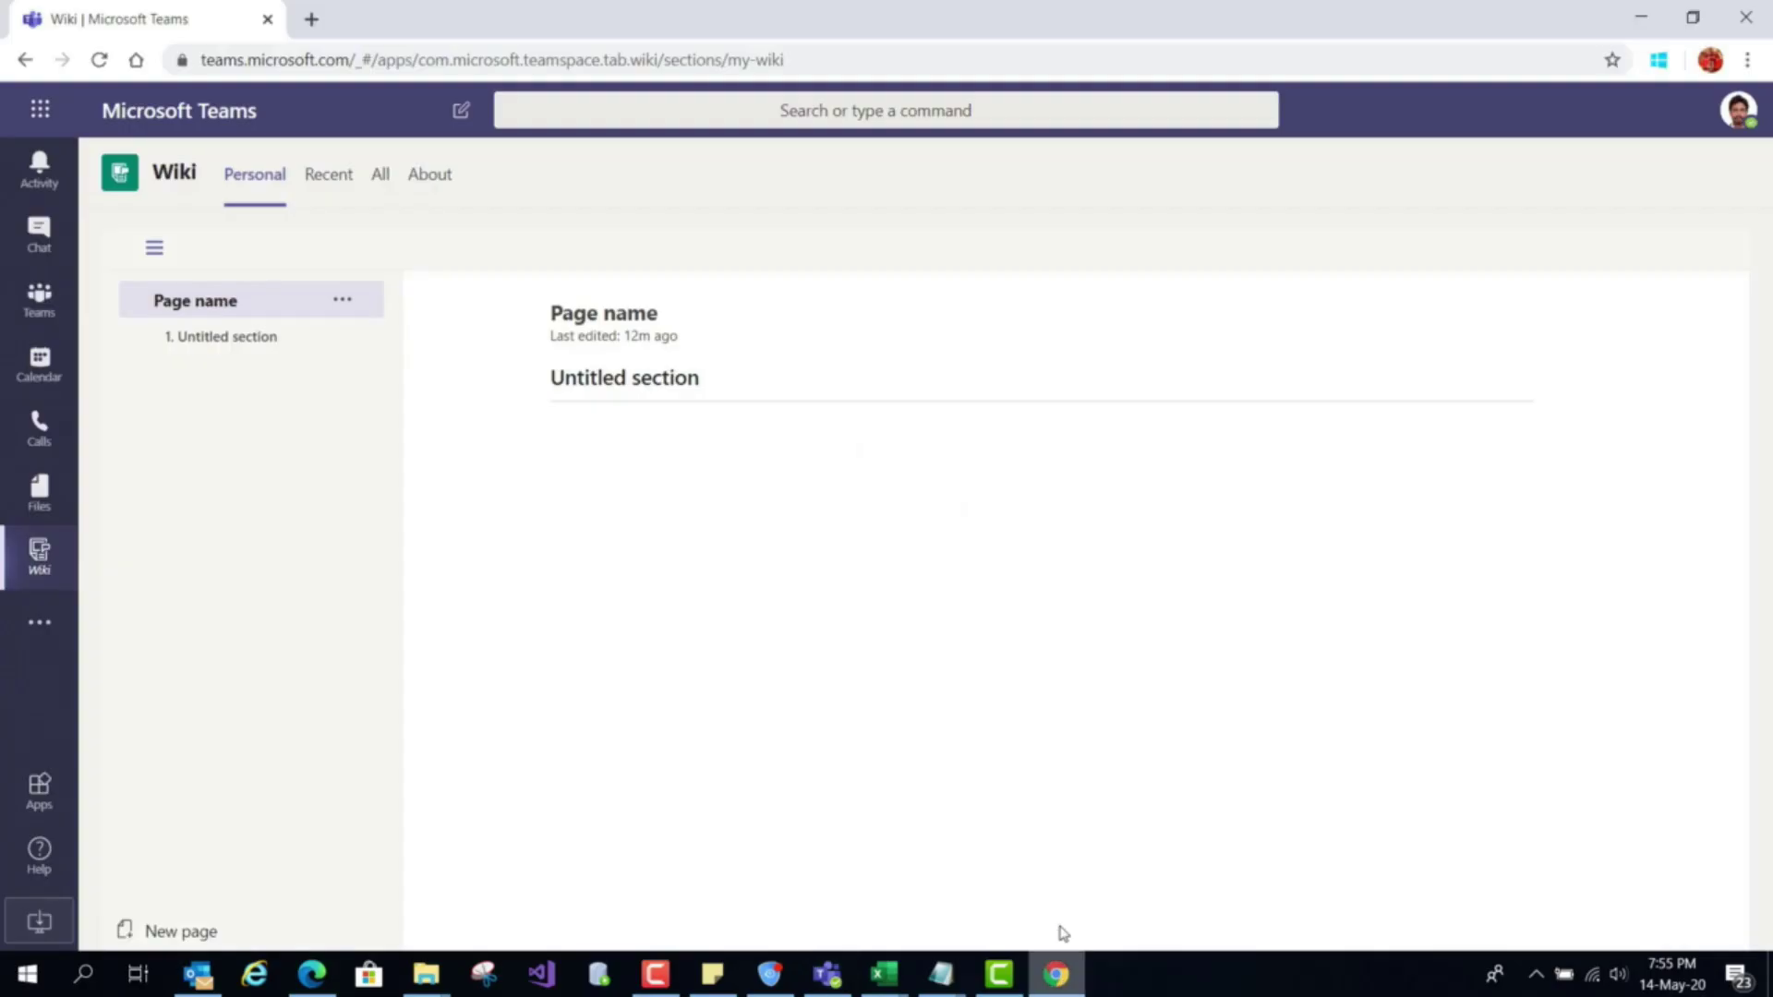
double_click(1141, 32)
drag(1152, 71, 991, 92)
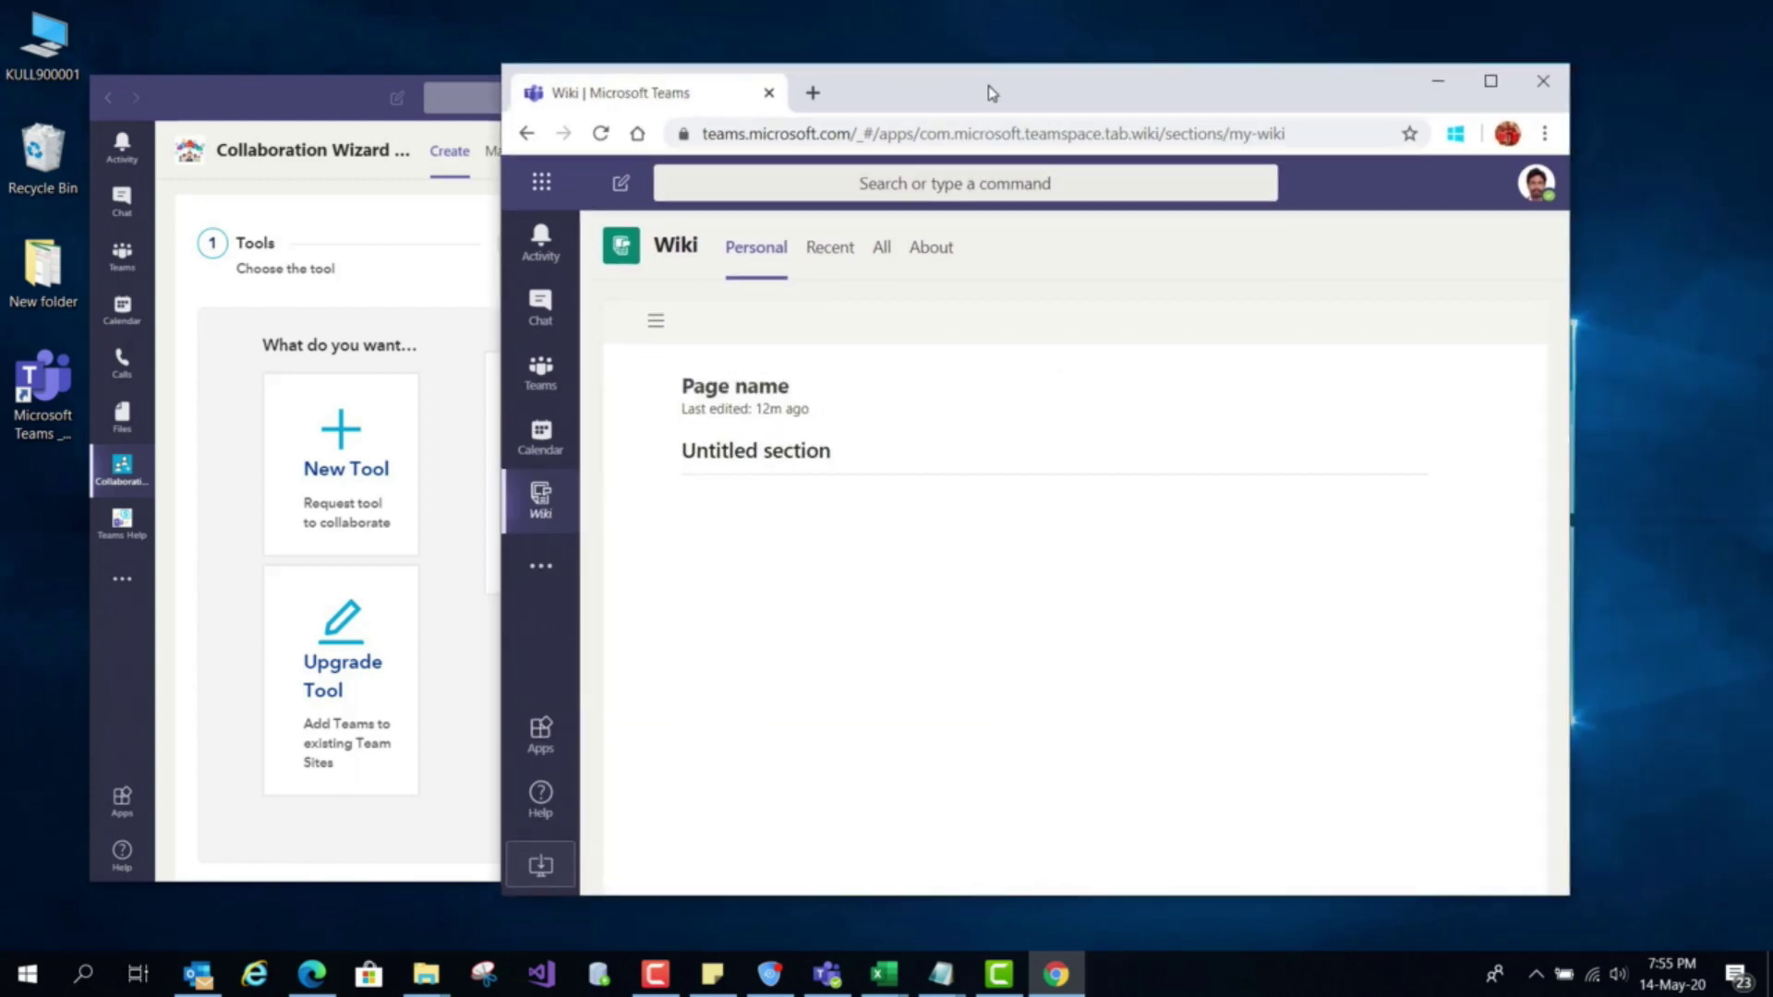
- Open a second Teams Wiki tab from the desktop shortcut and detach it into its own window
double_click(48, 403)
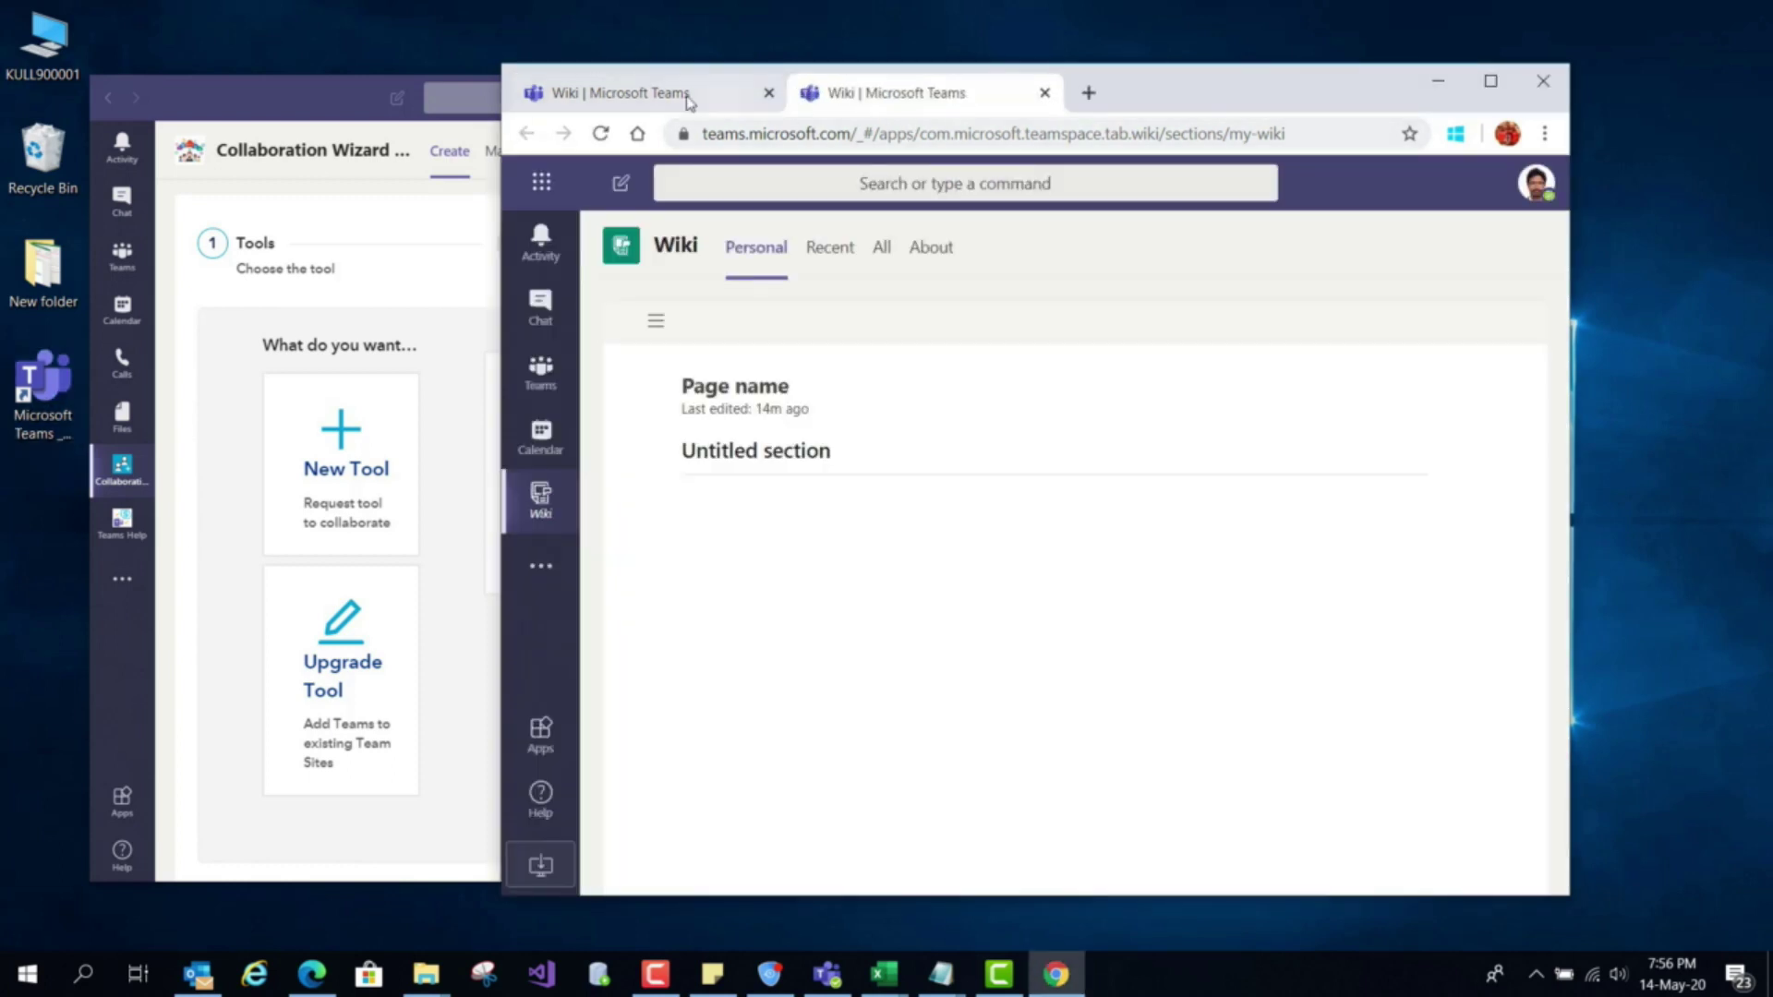
click(683, 96)
click(937, 91)
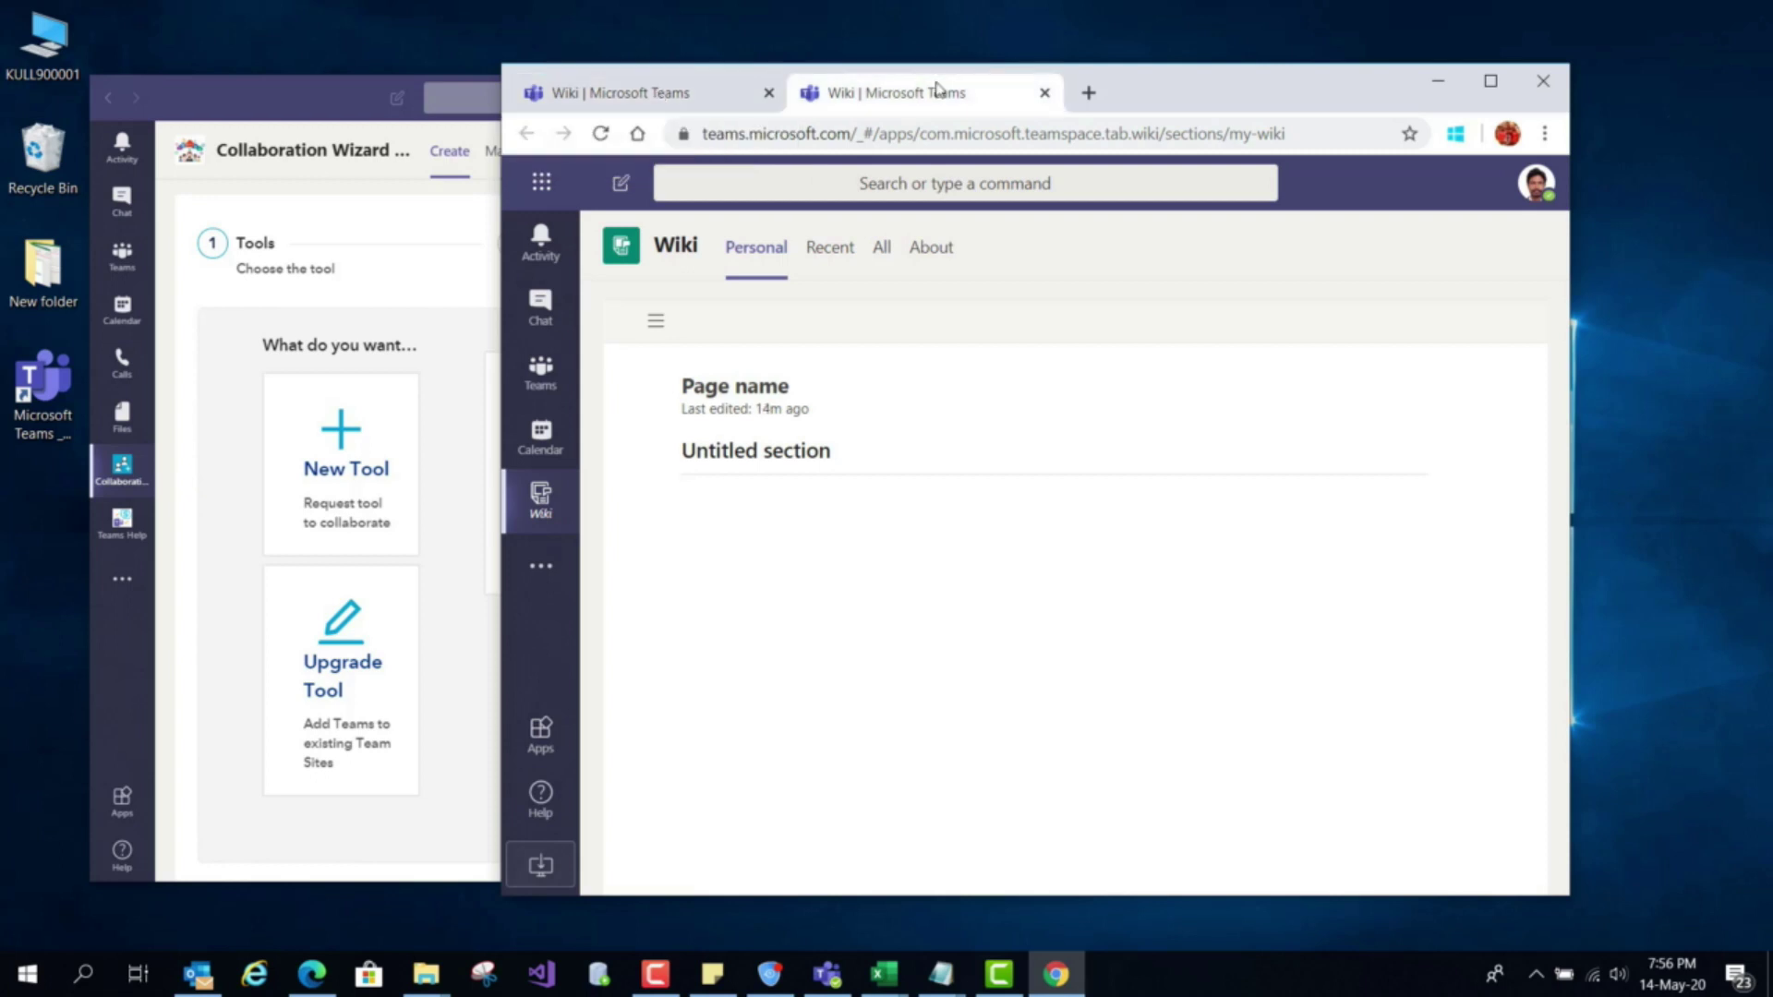
drag(936, 90, 1061, 208)
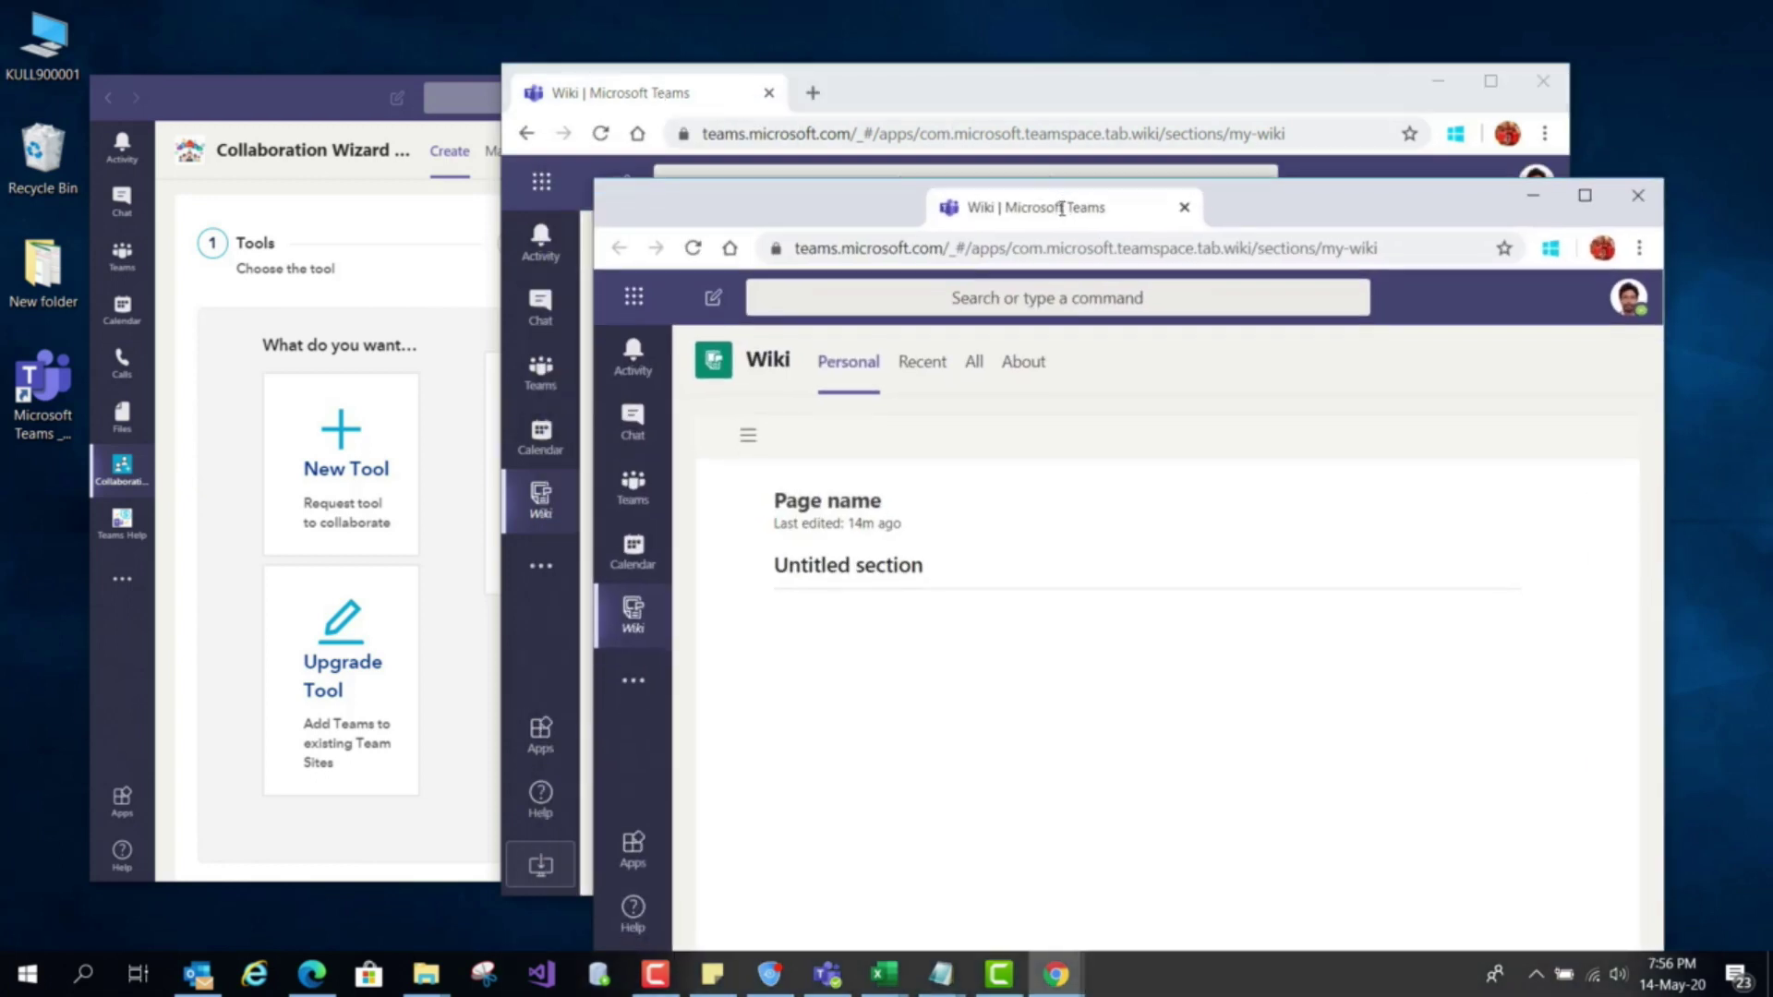
drag(1009, 86, 811, 71)
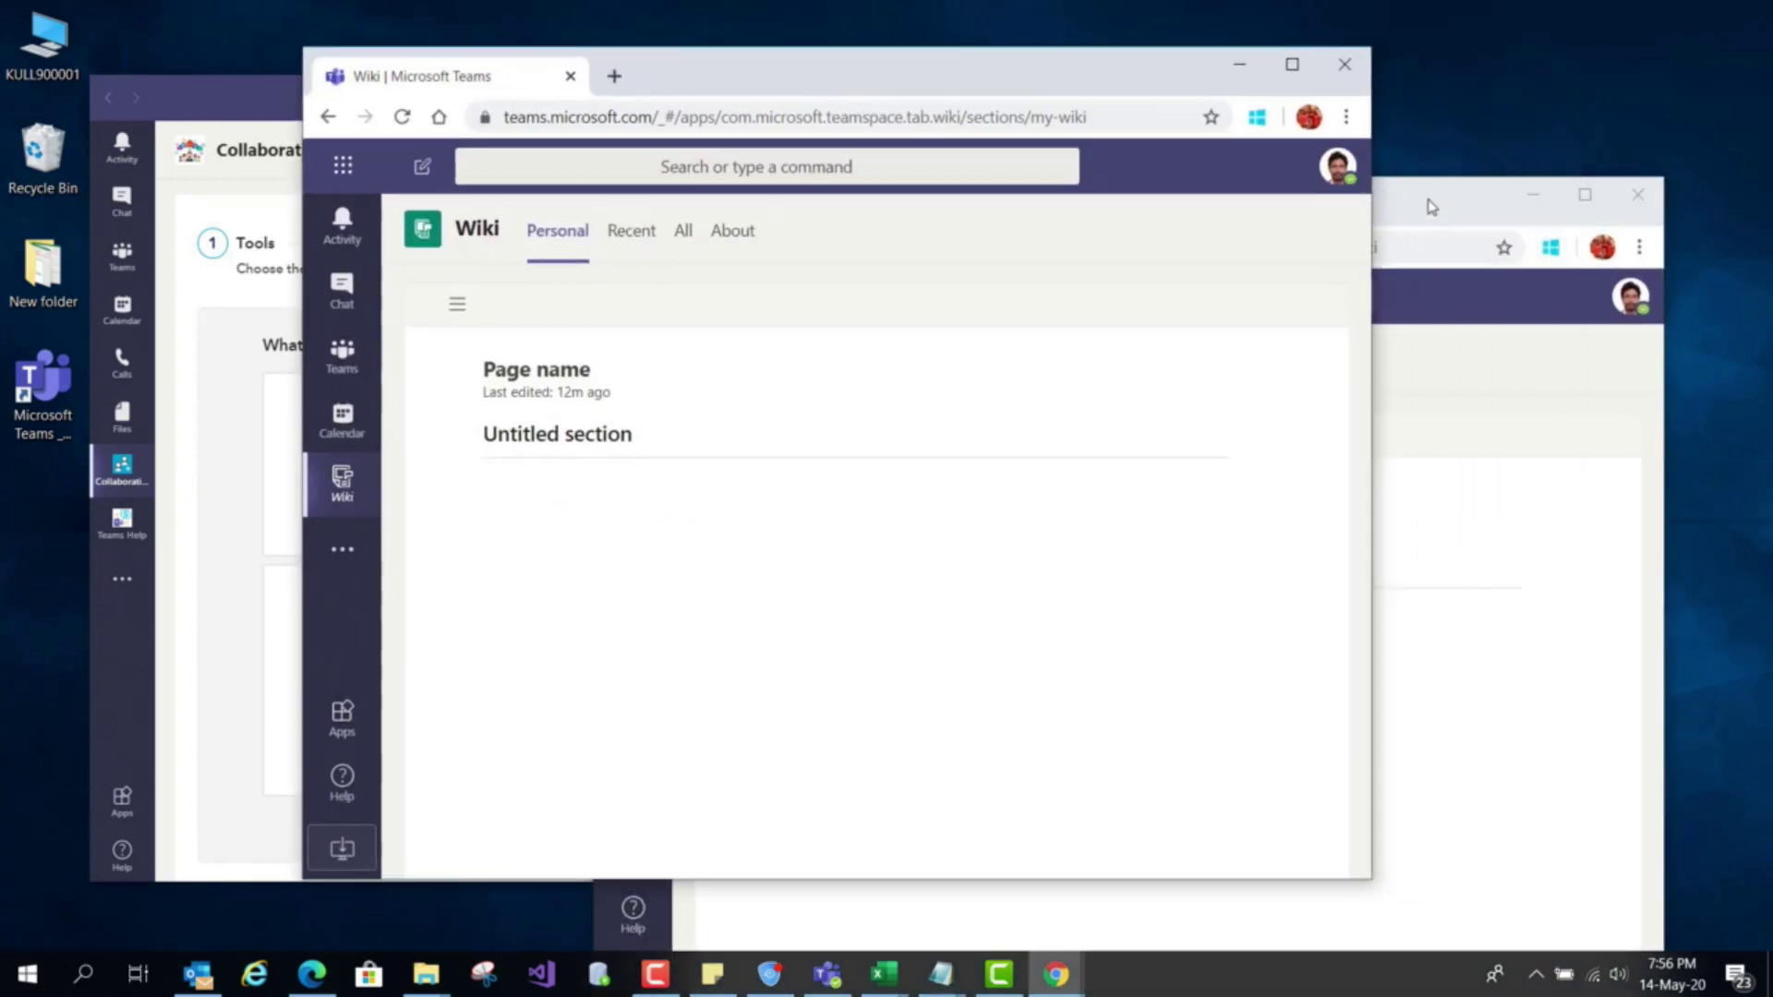
drag(1431, 207, 1388, 117)
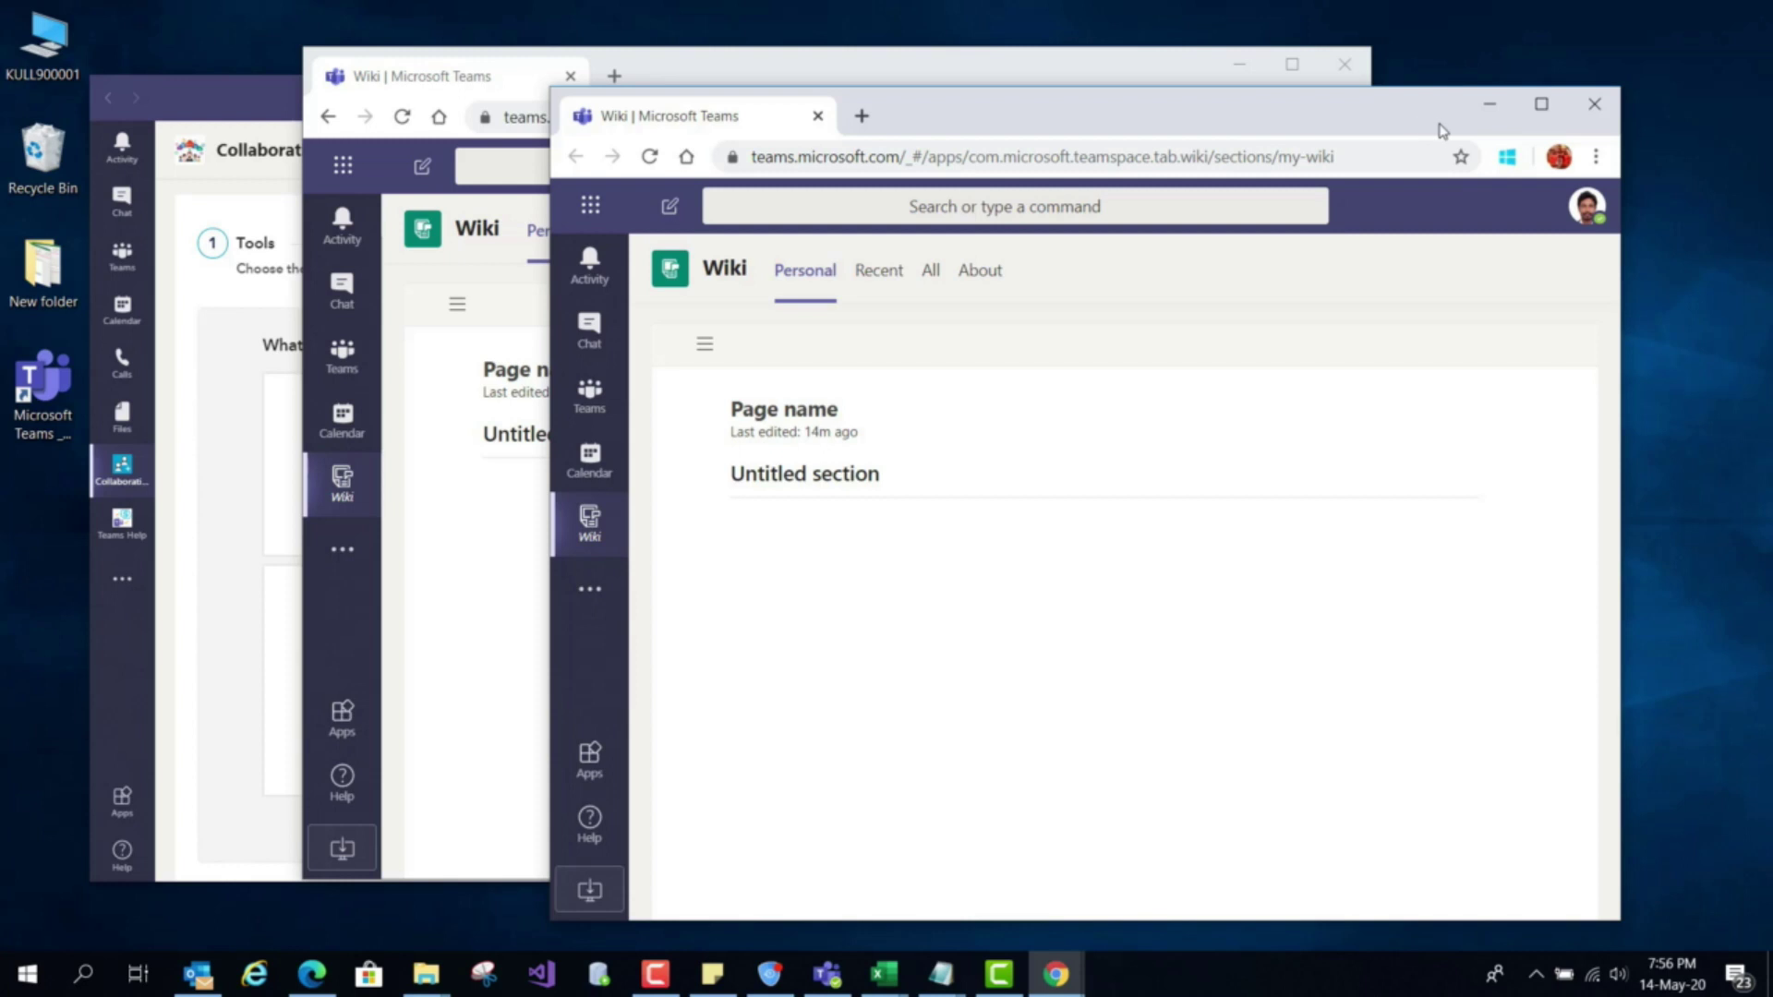
- Move the Wiki page into the 'Microsoft Teams | Chrome Teams' app window and close the leftover Chrome window
click(1598, 159)
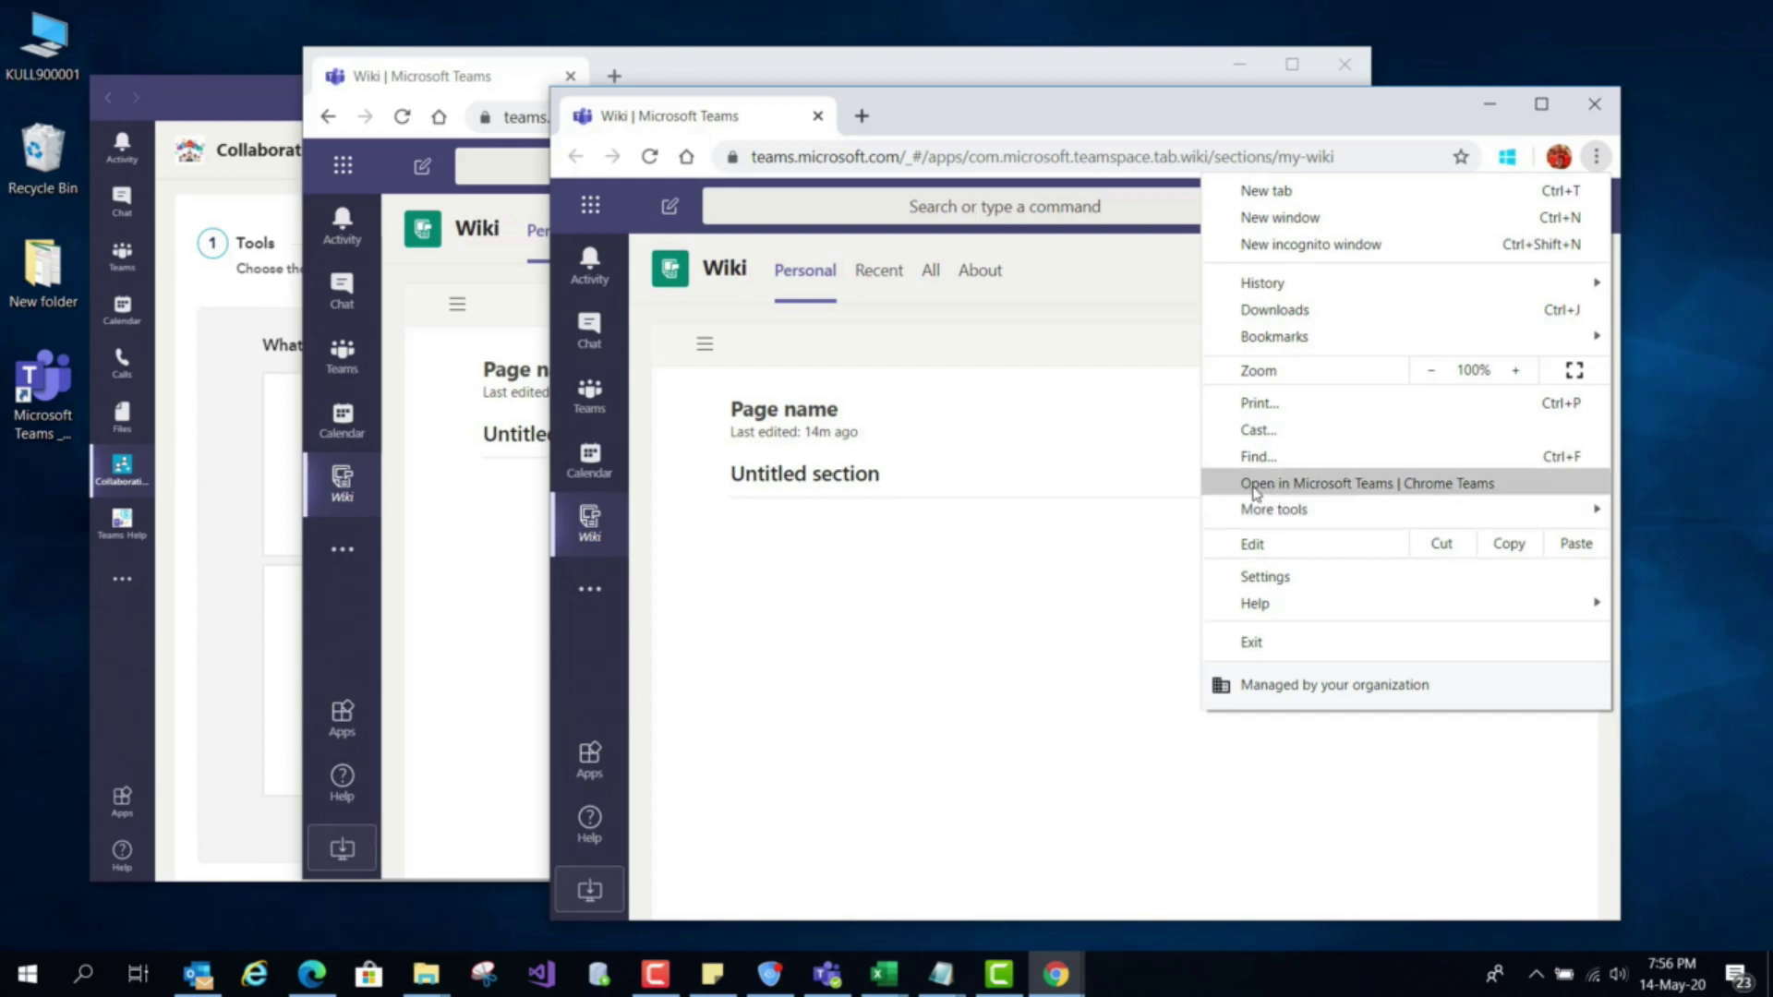
click(1389, 489)
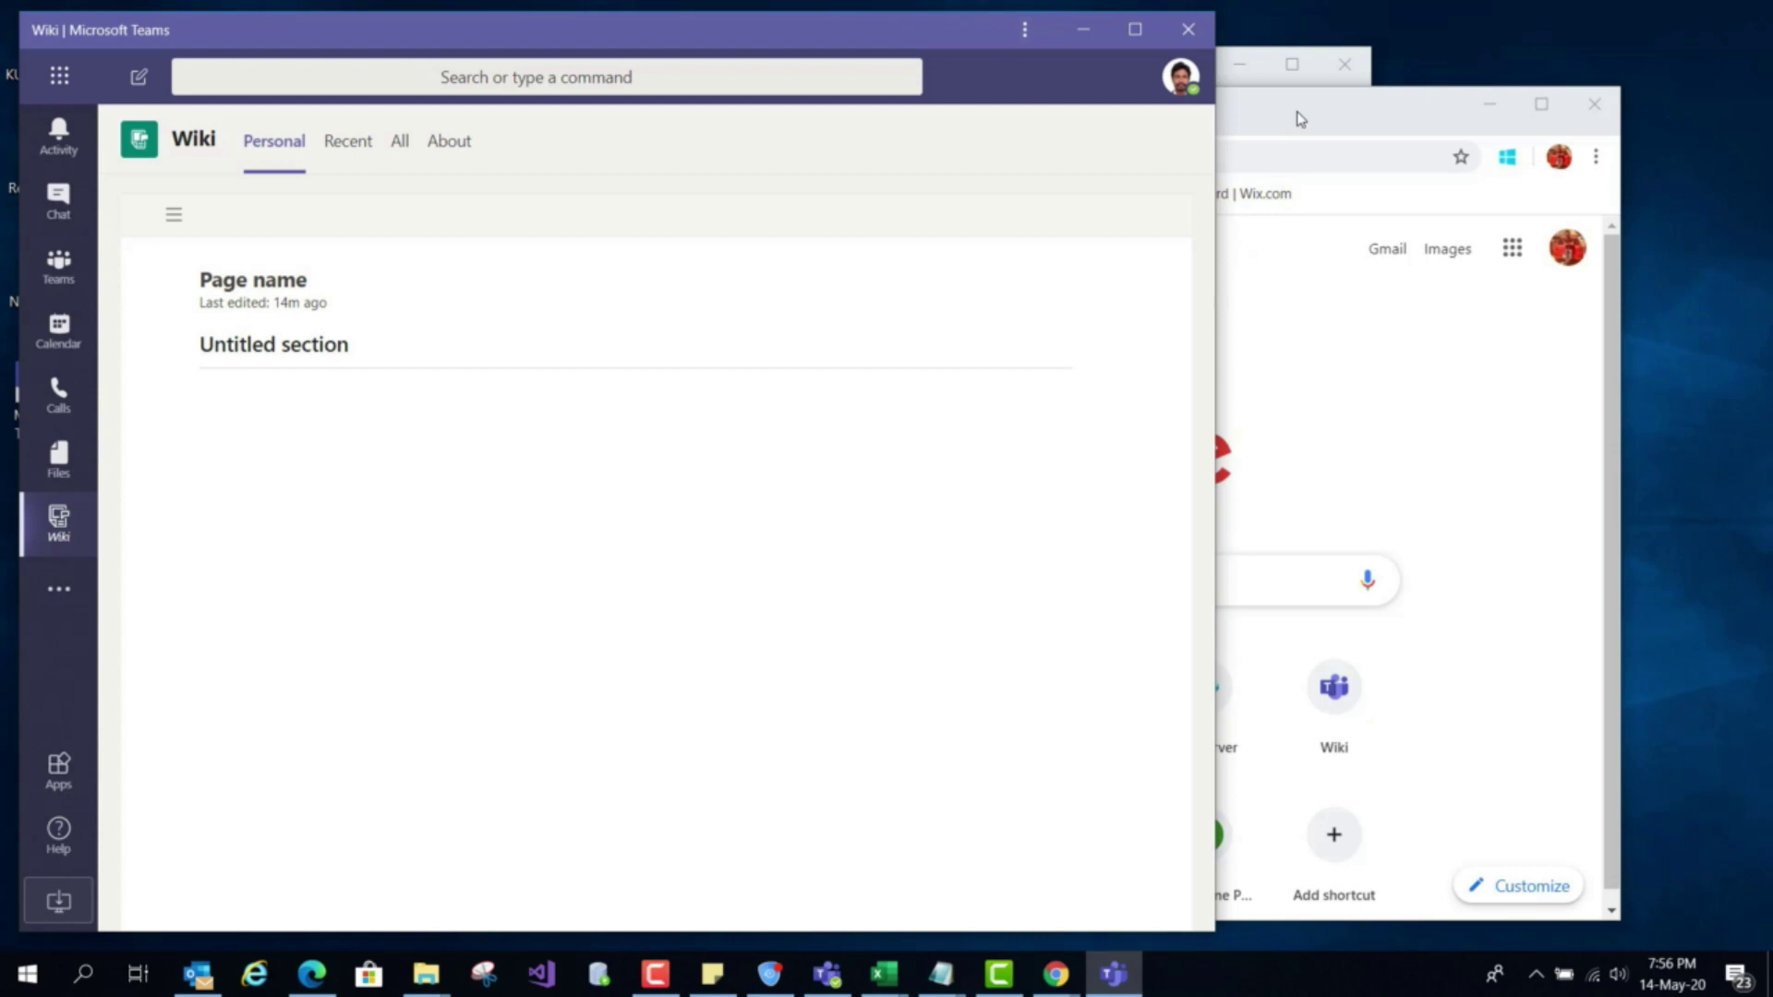
click(1593, 105)
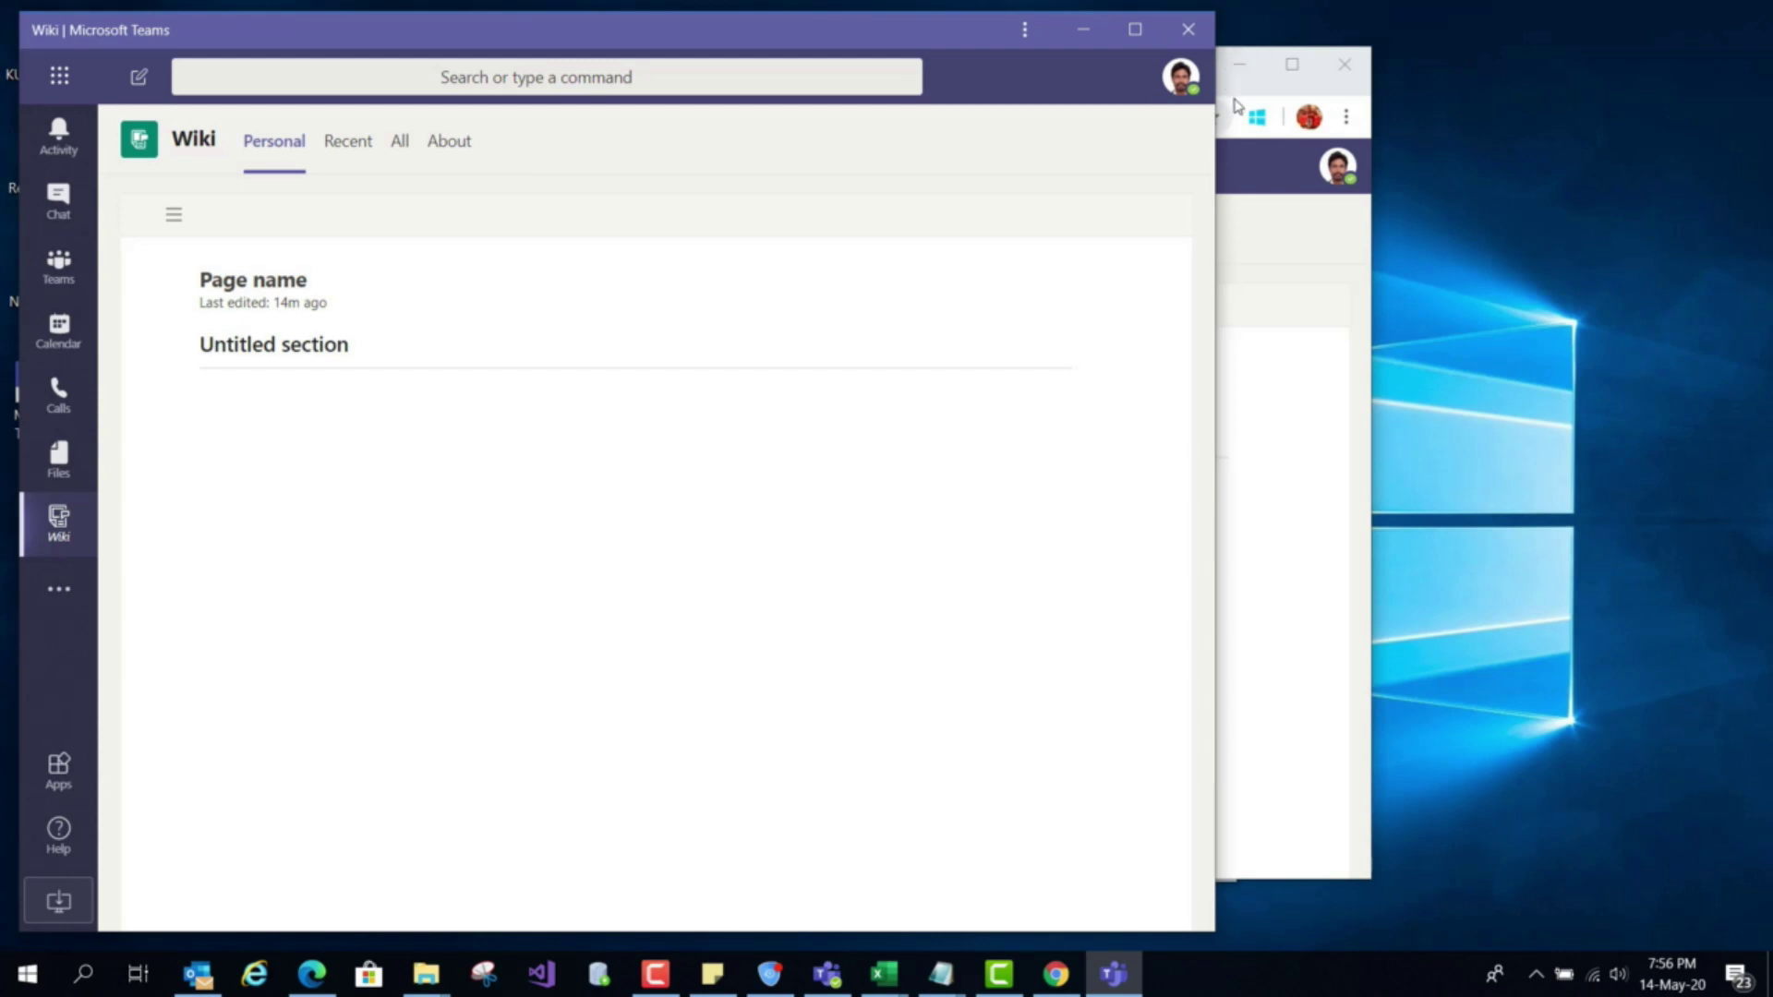
click(1240, 103)
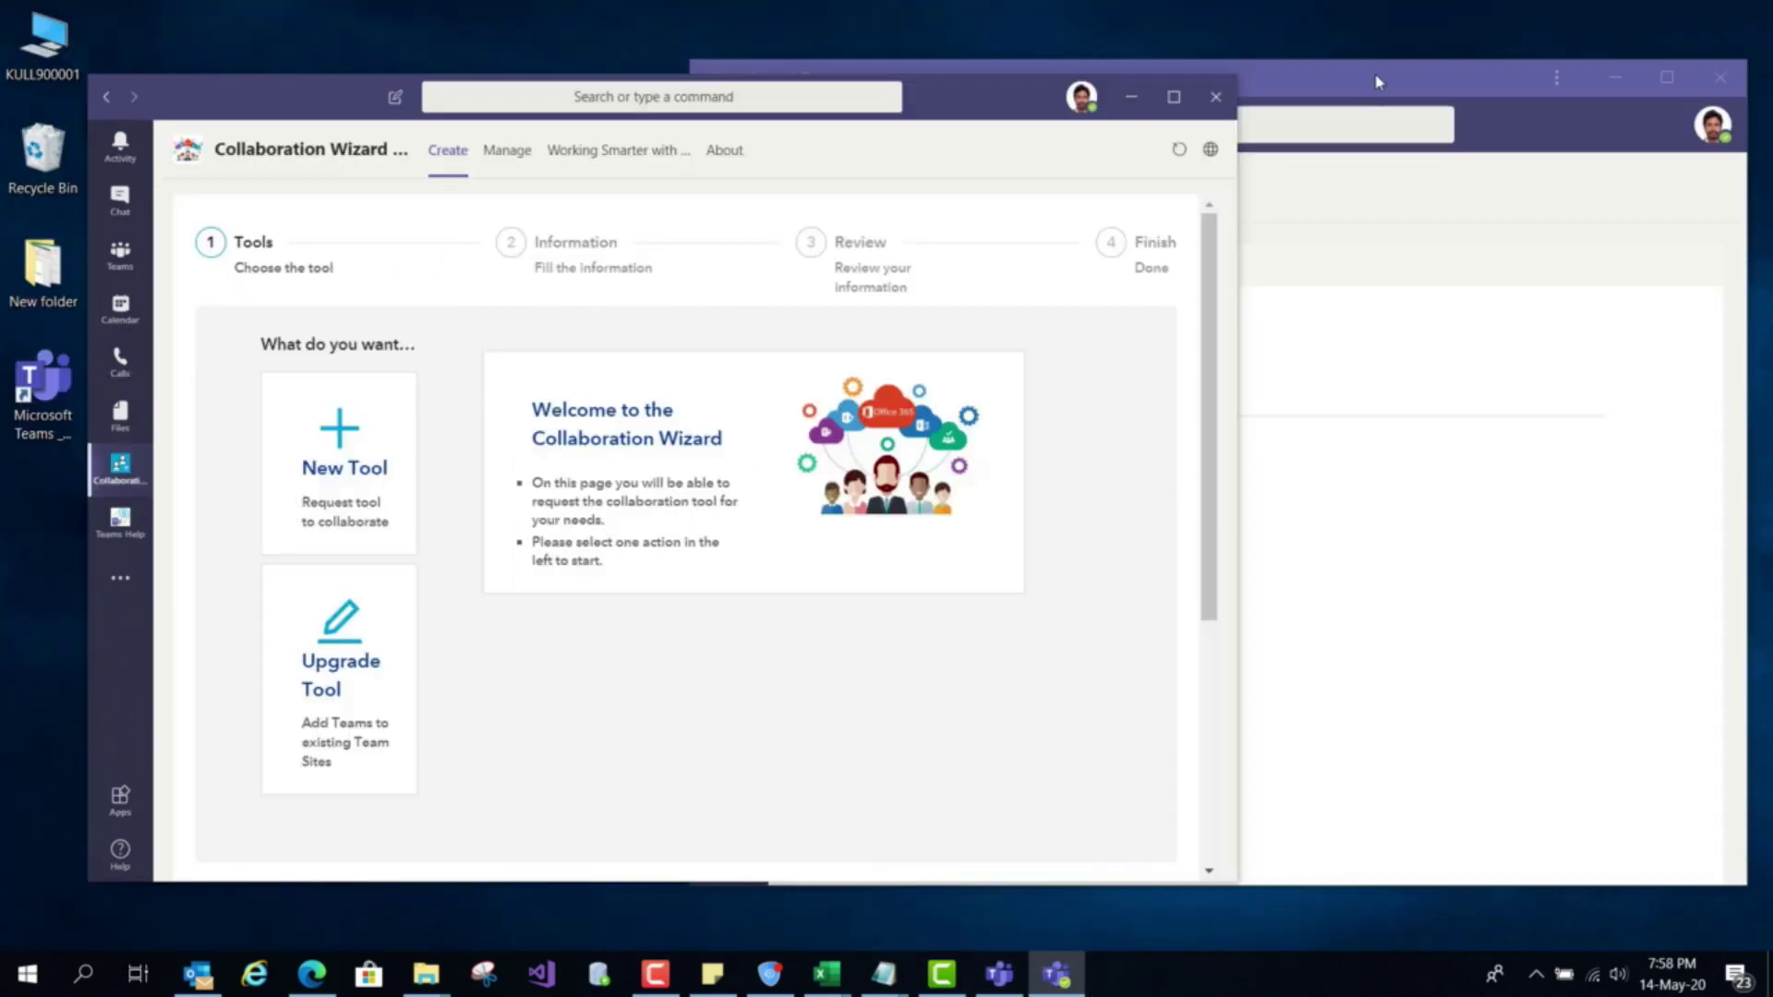
- Clear the Teams windows away to reveal the bare desktop
click(1379, 89)
click(297, 104)
click(1123, 100)
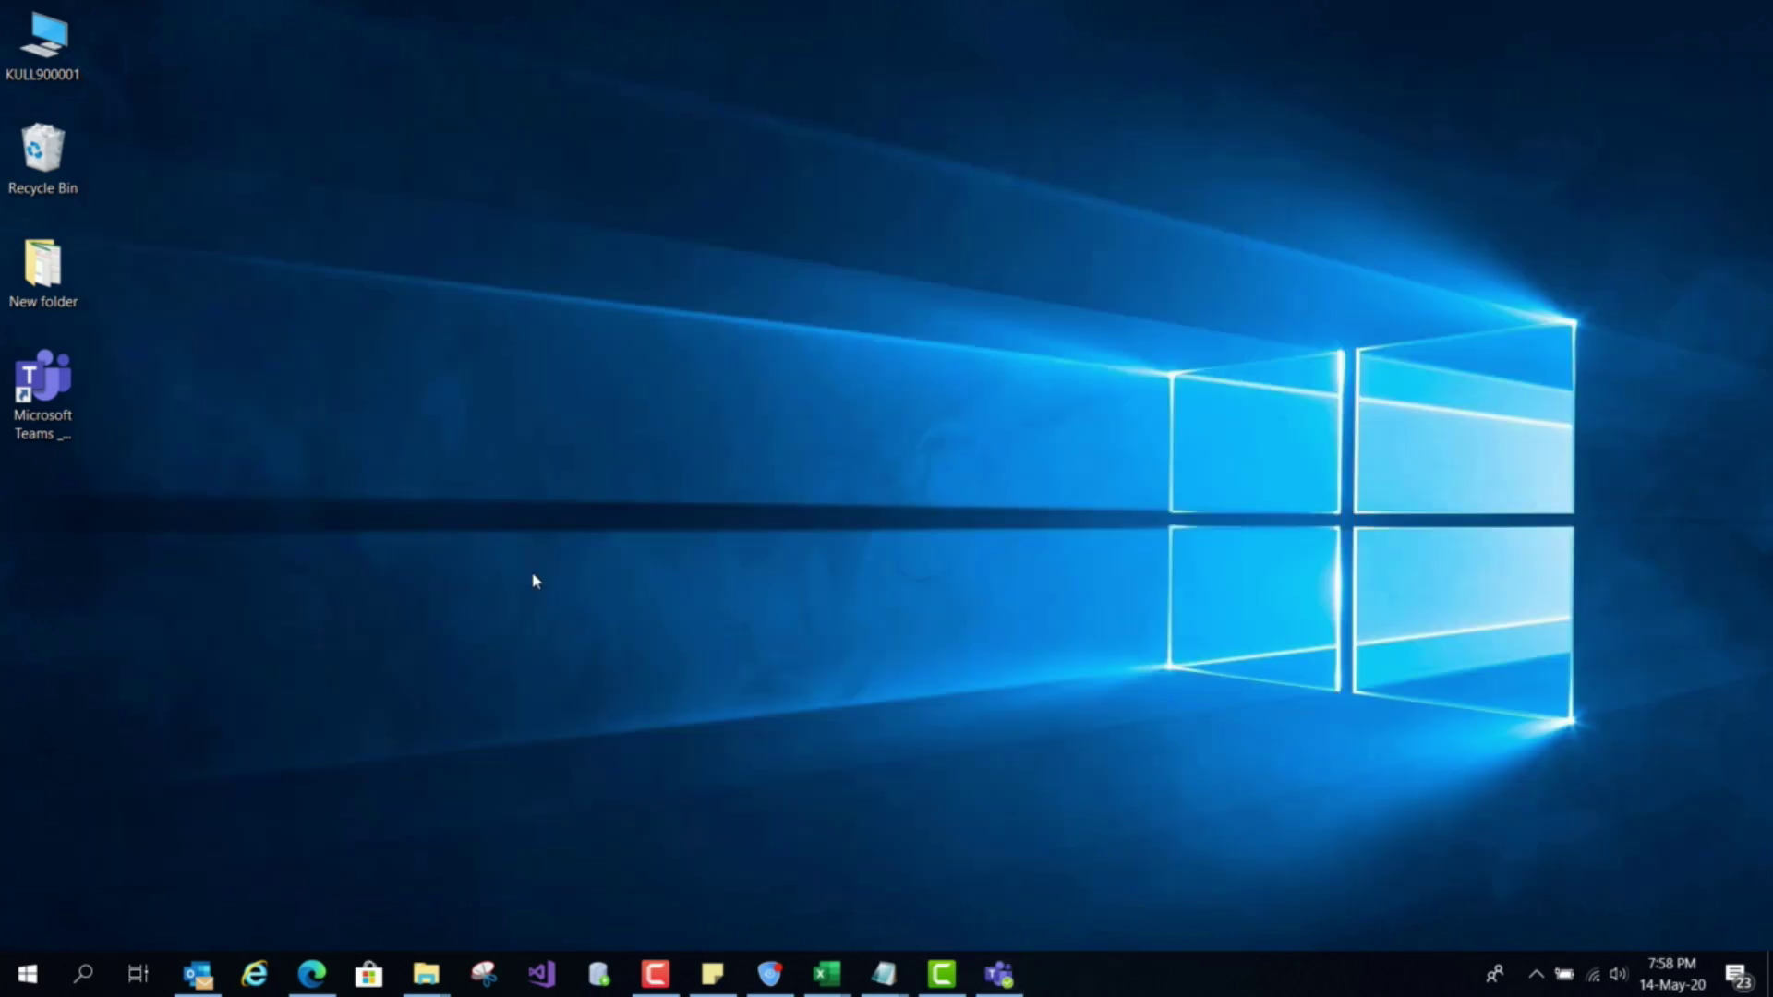
- Open a new Edge window, load teams.microsoft.com by typing 'team', and maximize it
right_click(311, 971)
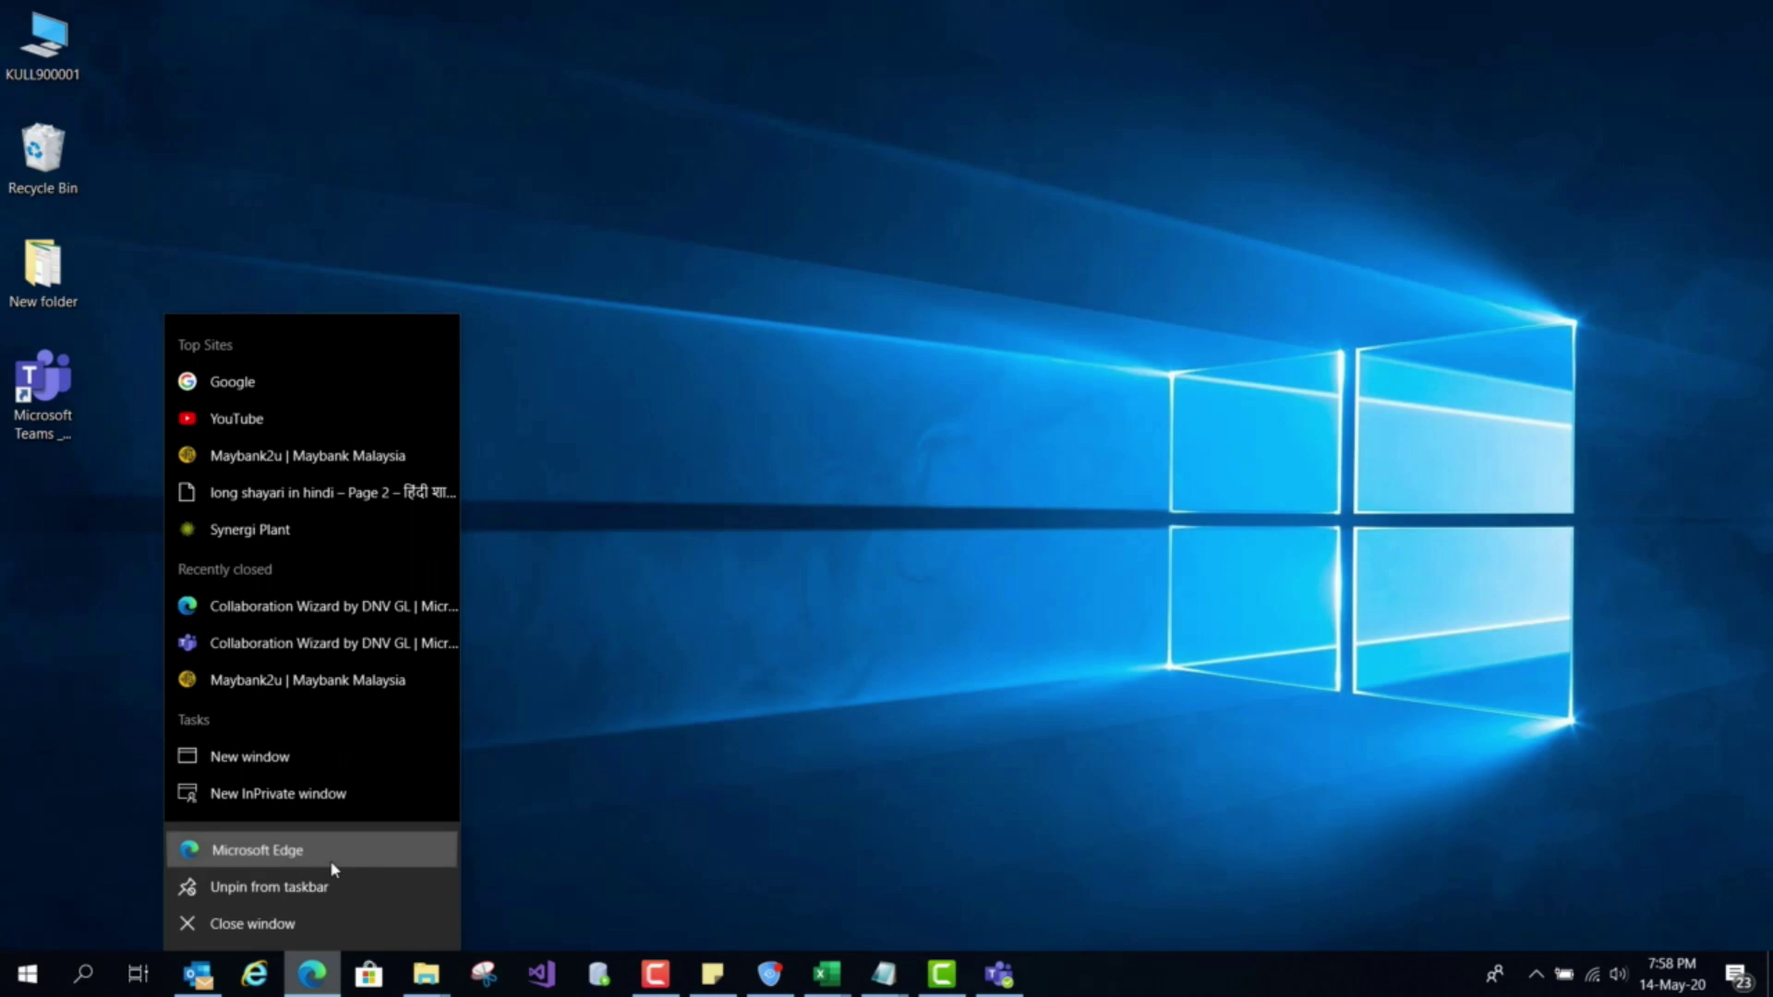
click(330, 860)
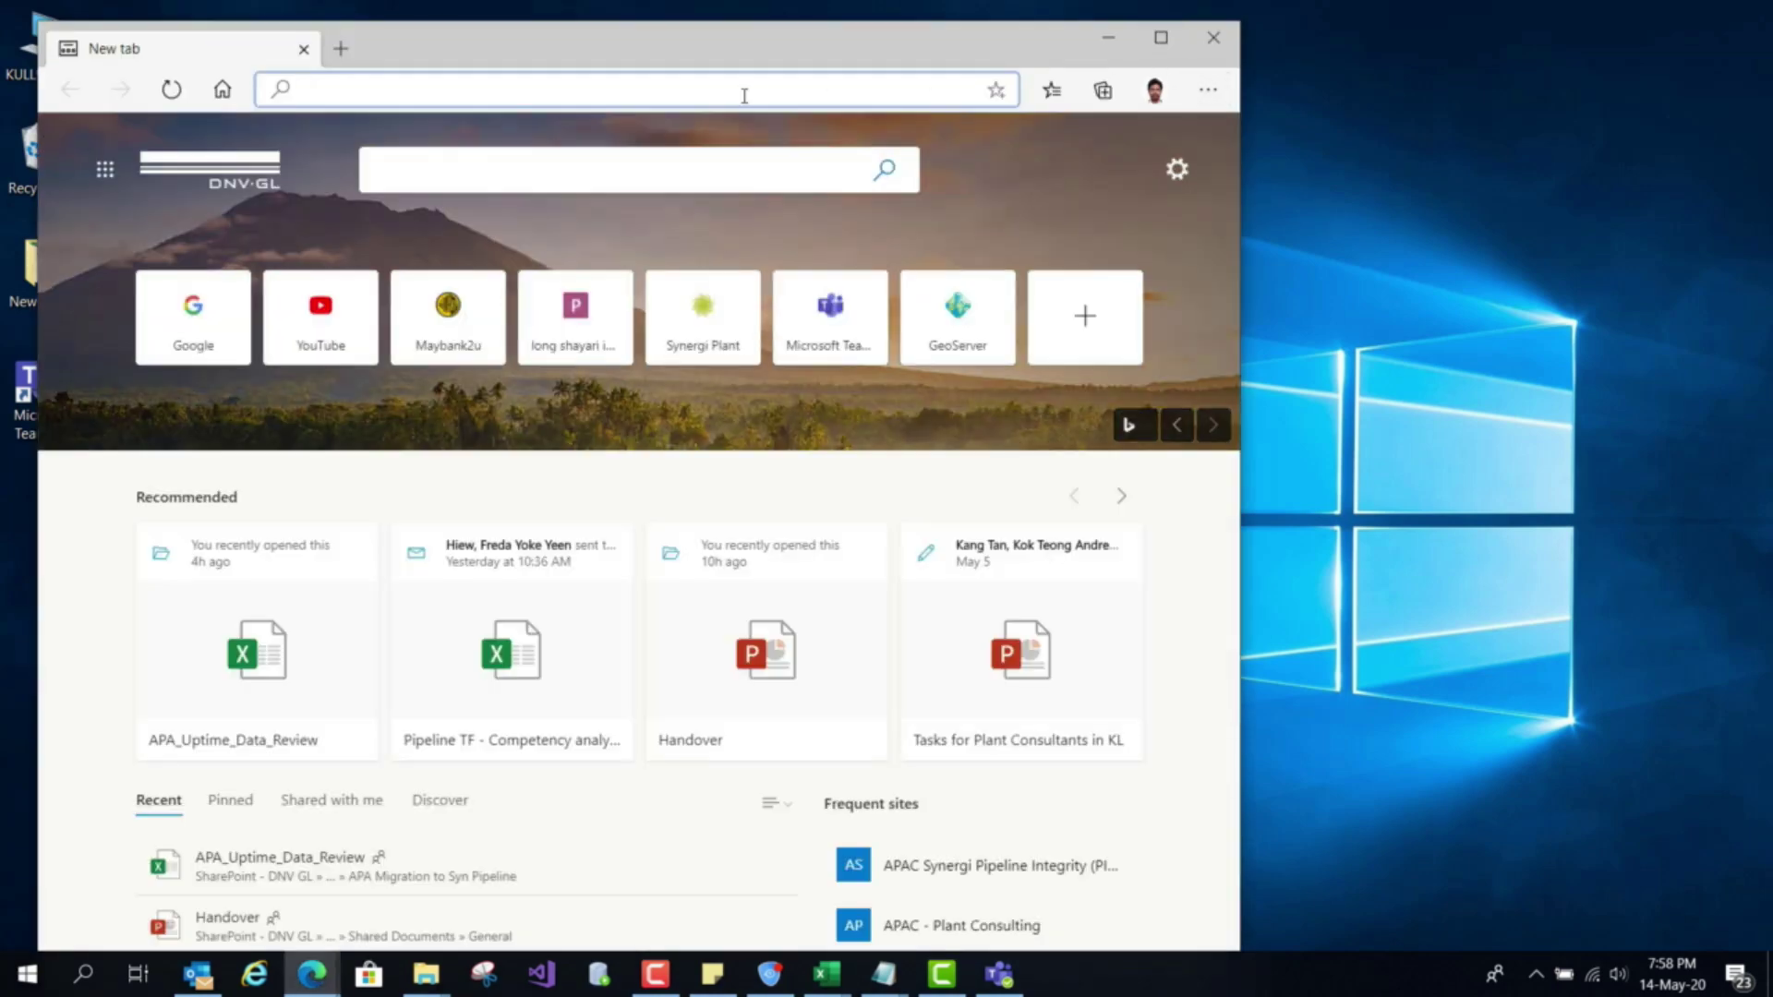
text(team)
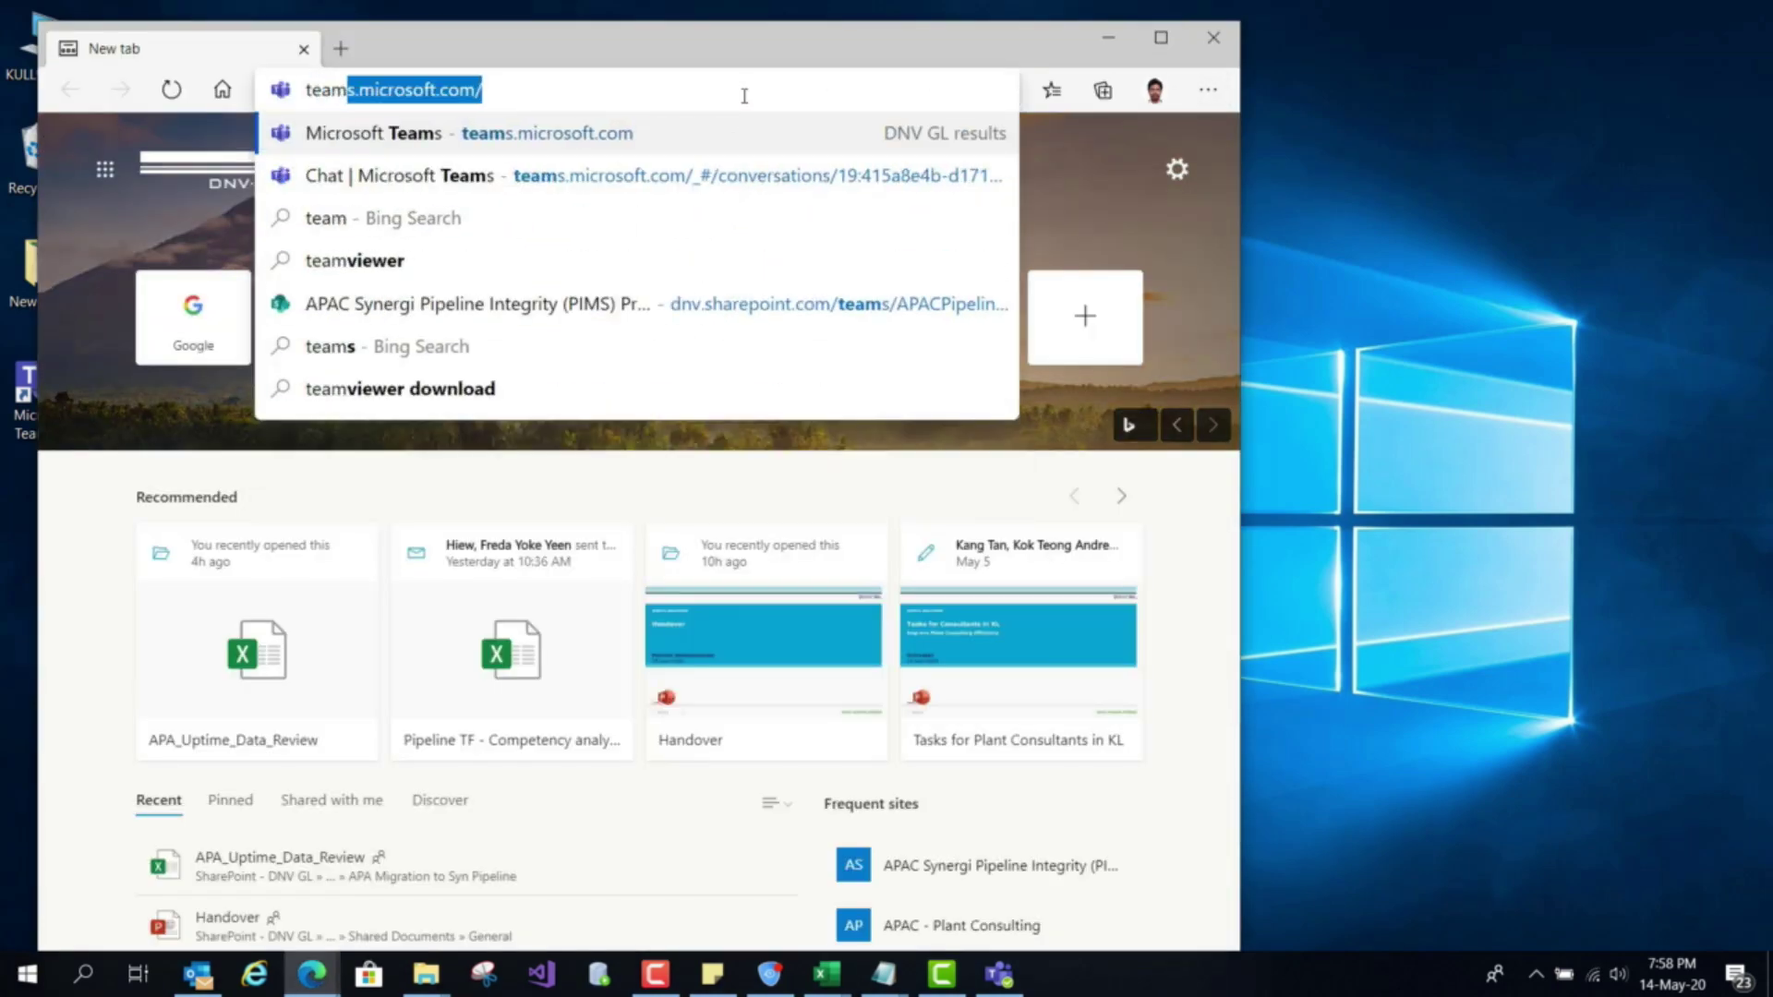
key(Return)
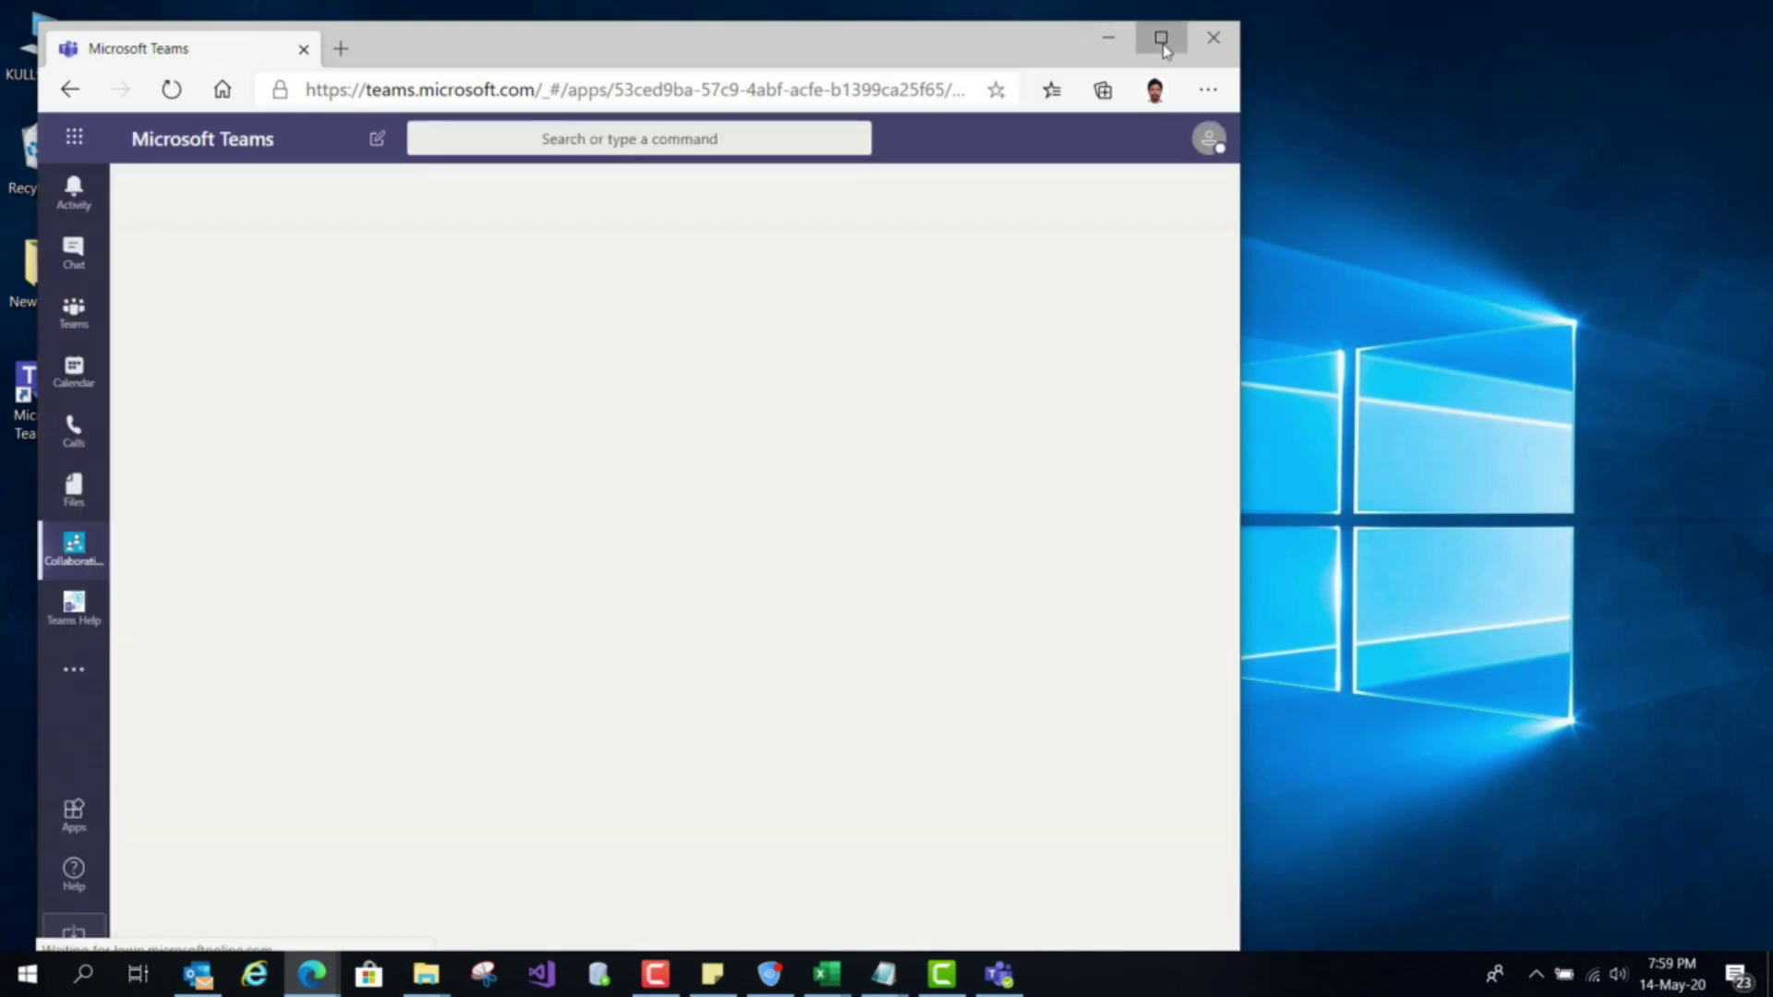
click(1161, 37)
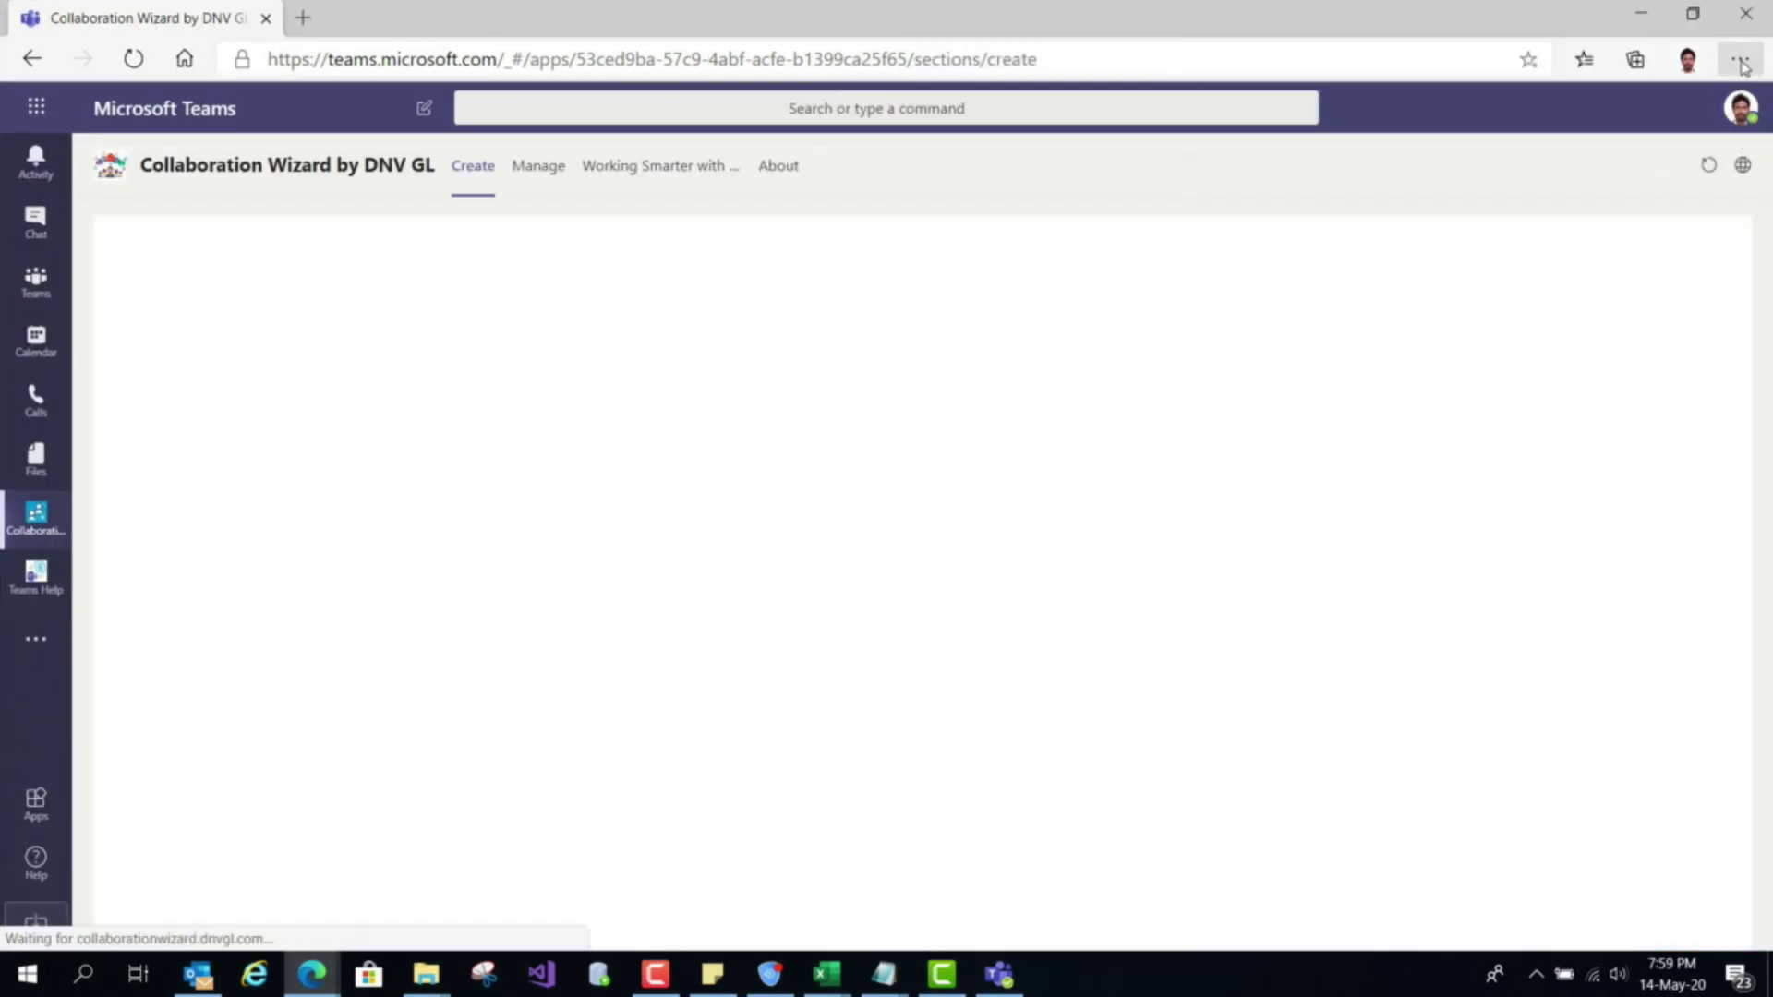
click(1741, 60)
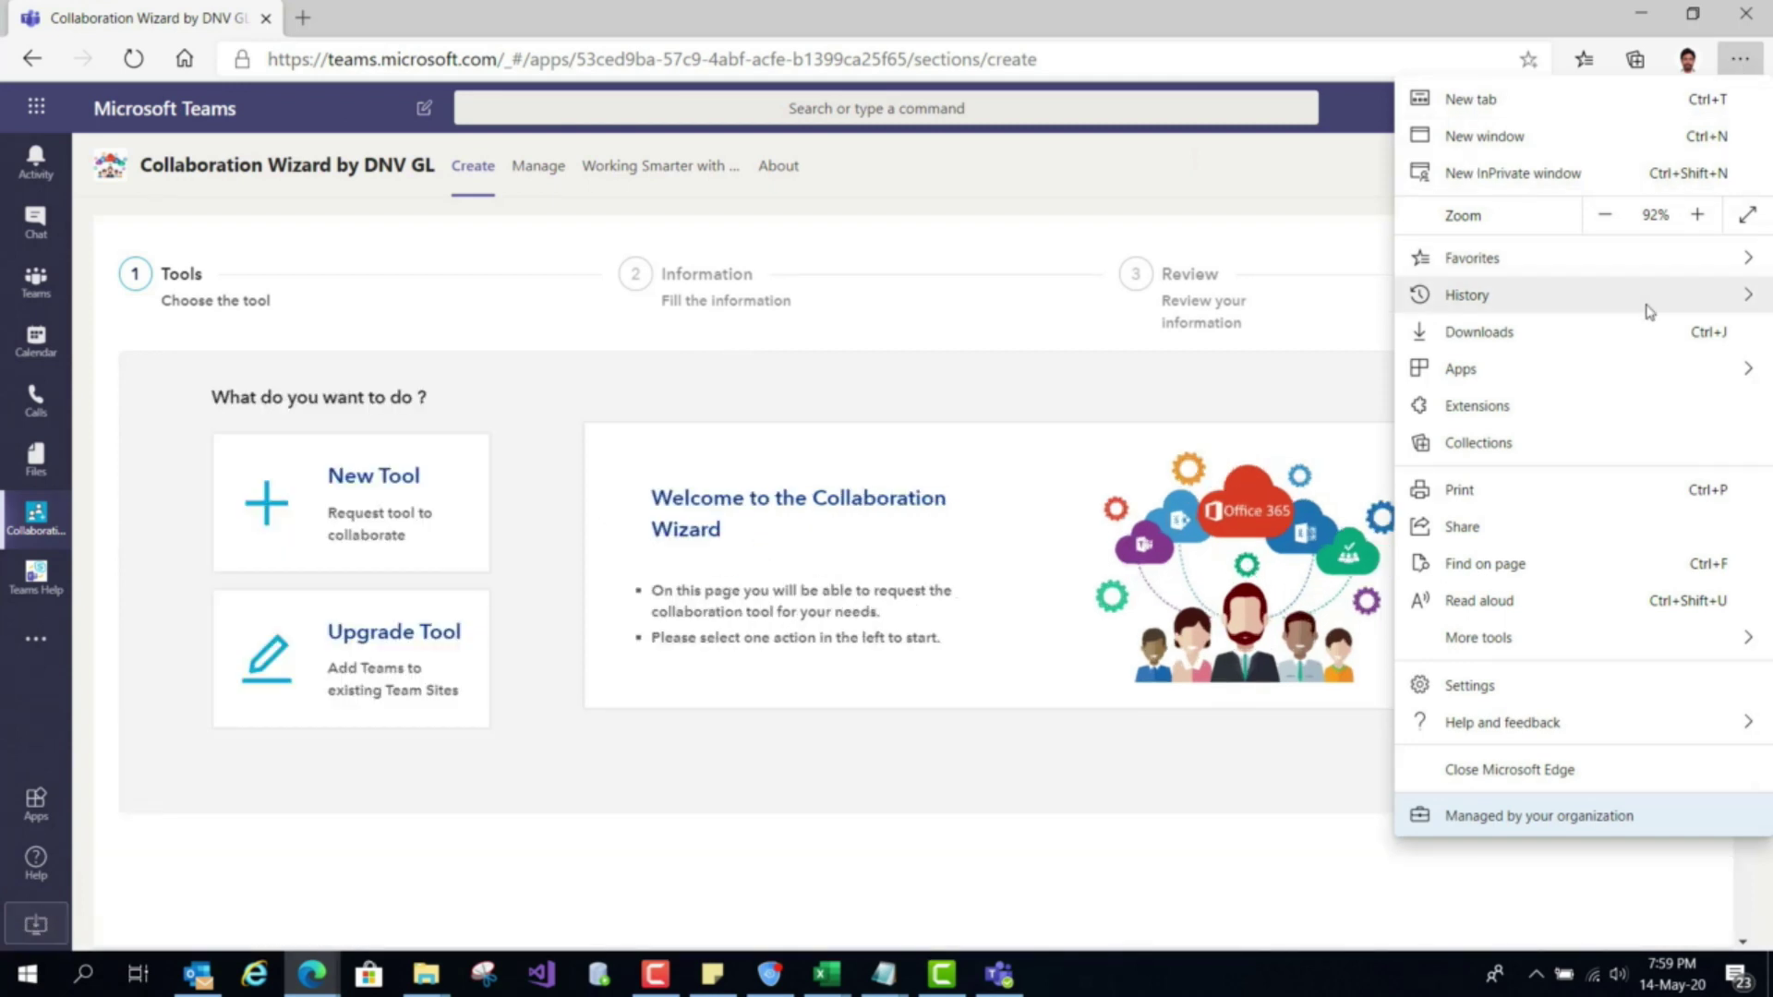
- Install the Teams site as an Edge app named 'Microsoft Teams | Edge Teams'
mouse_move(1633, 371)
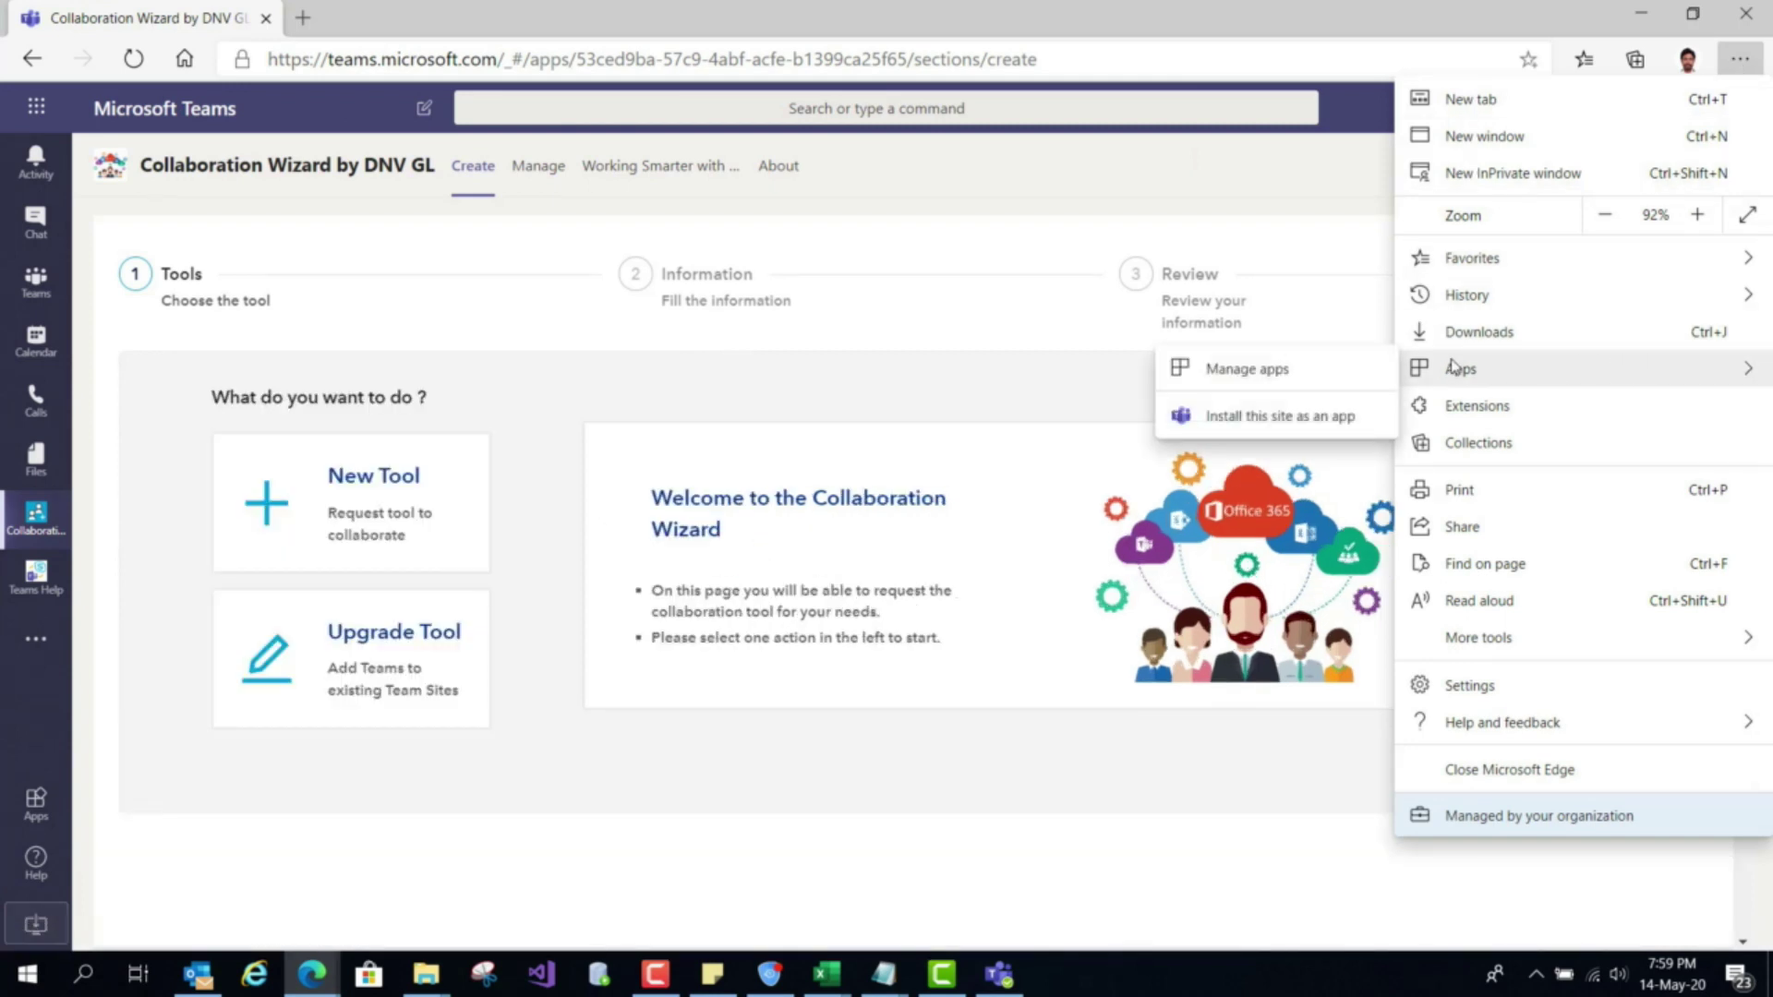
click(1303, 423)
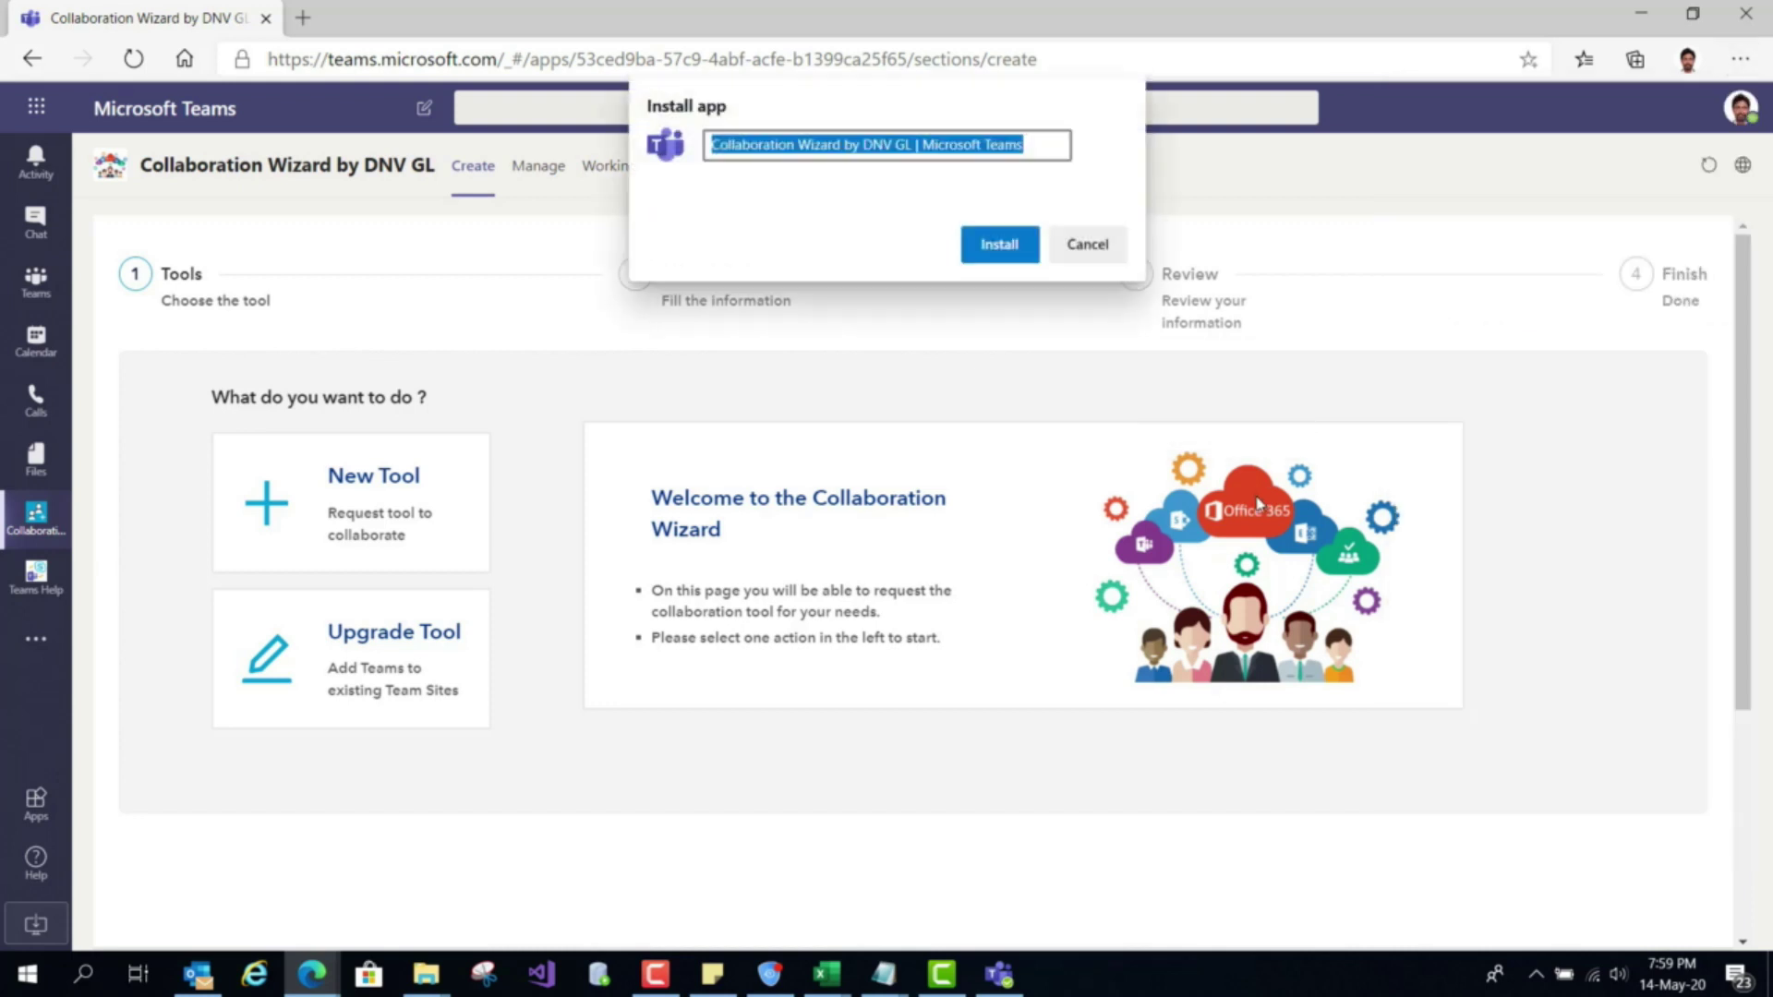
click(836, 147)
drag(923, 148, 646, 154)
key(BackSpace)
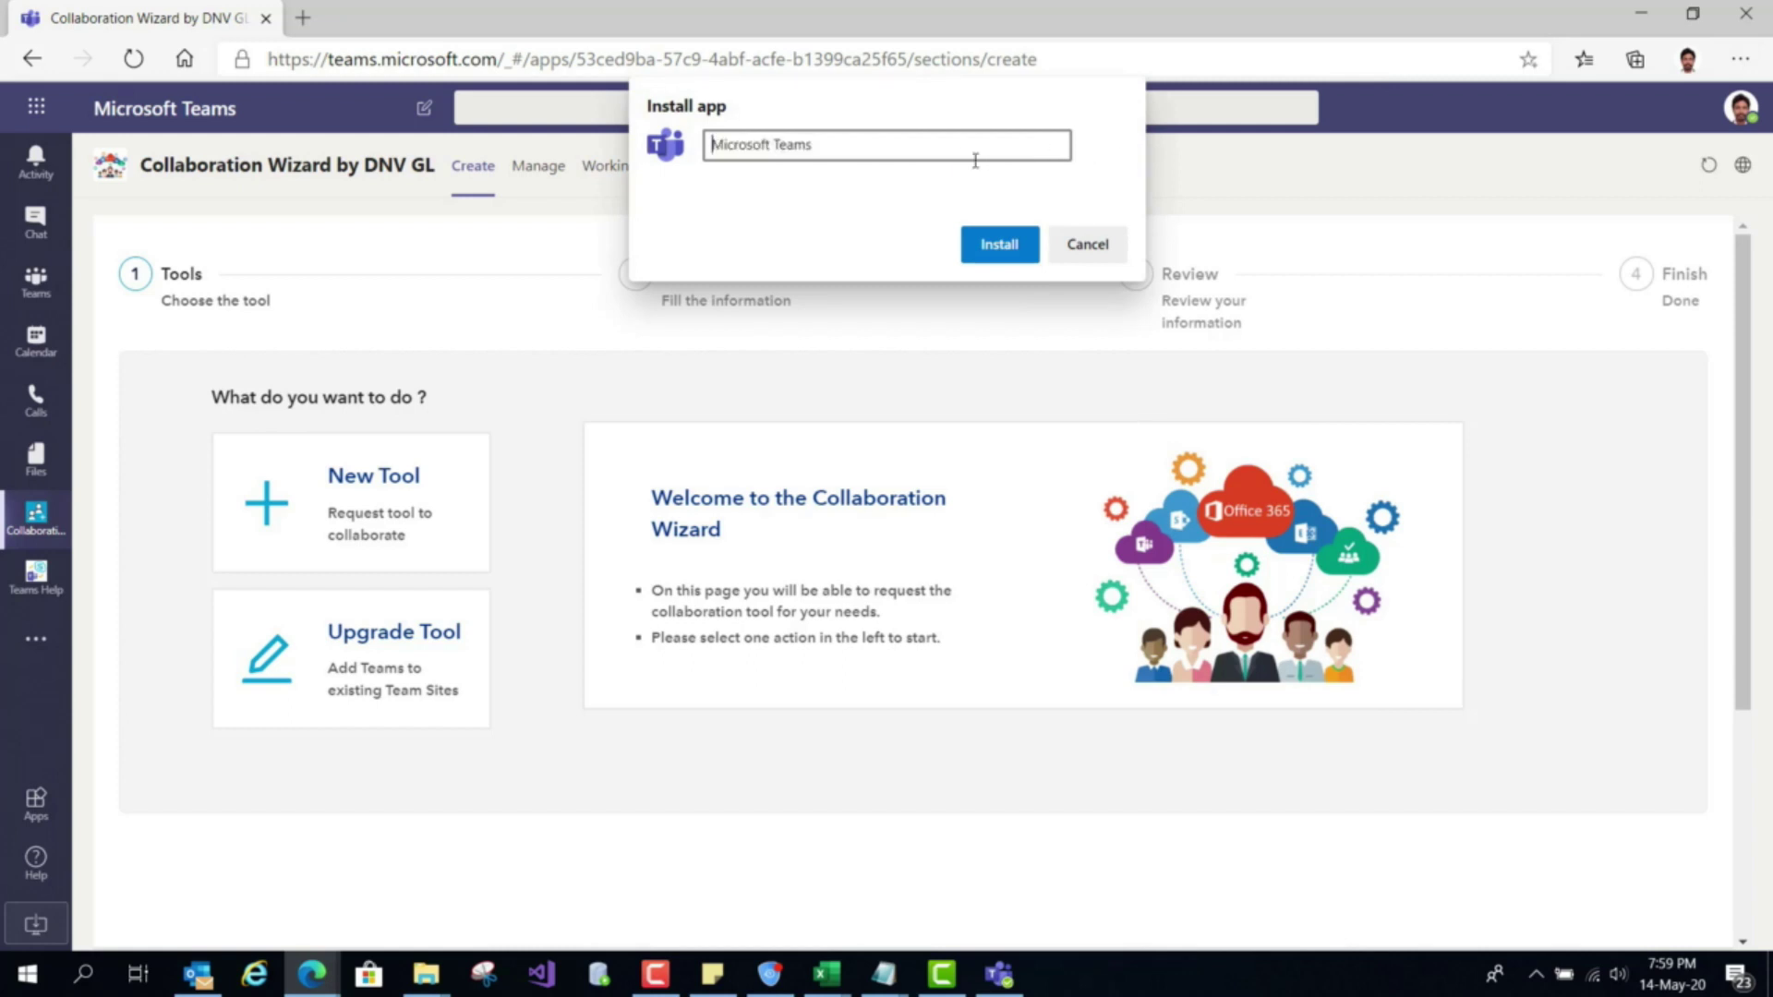
click(967, 150)
text(| Edge Teams)
click(986, 257)
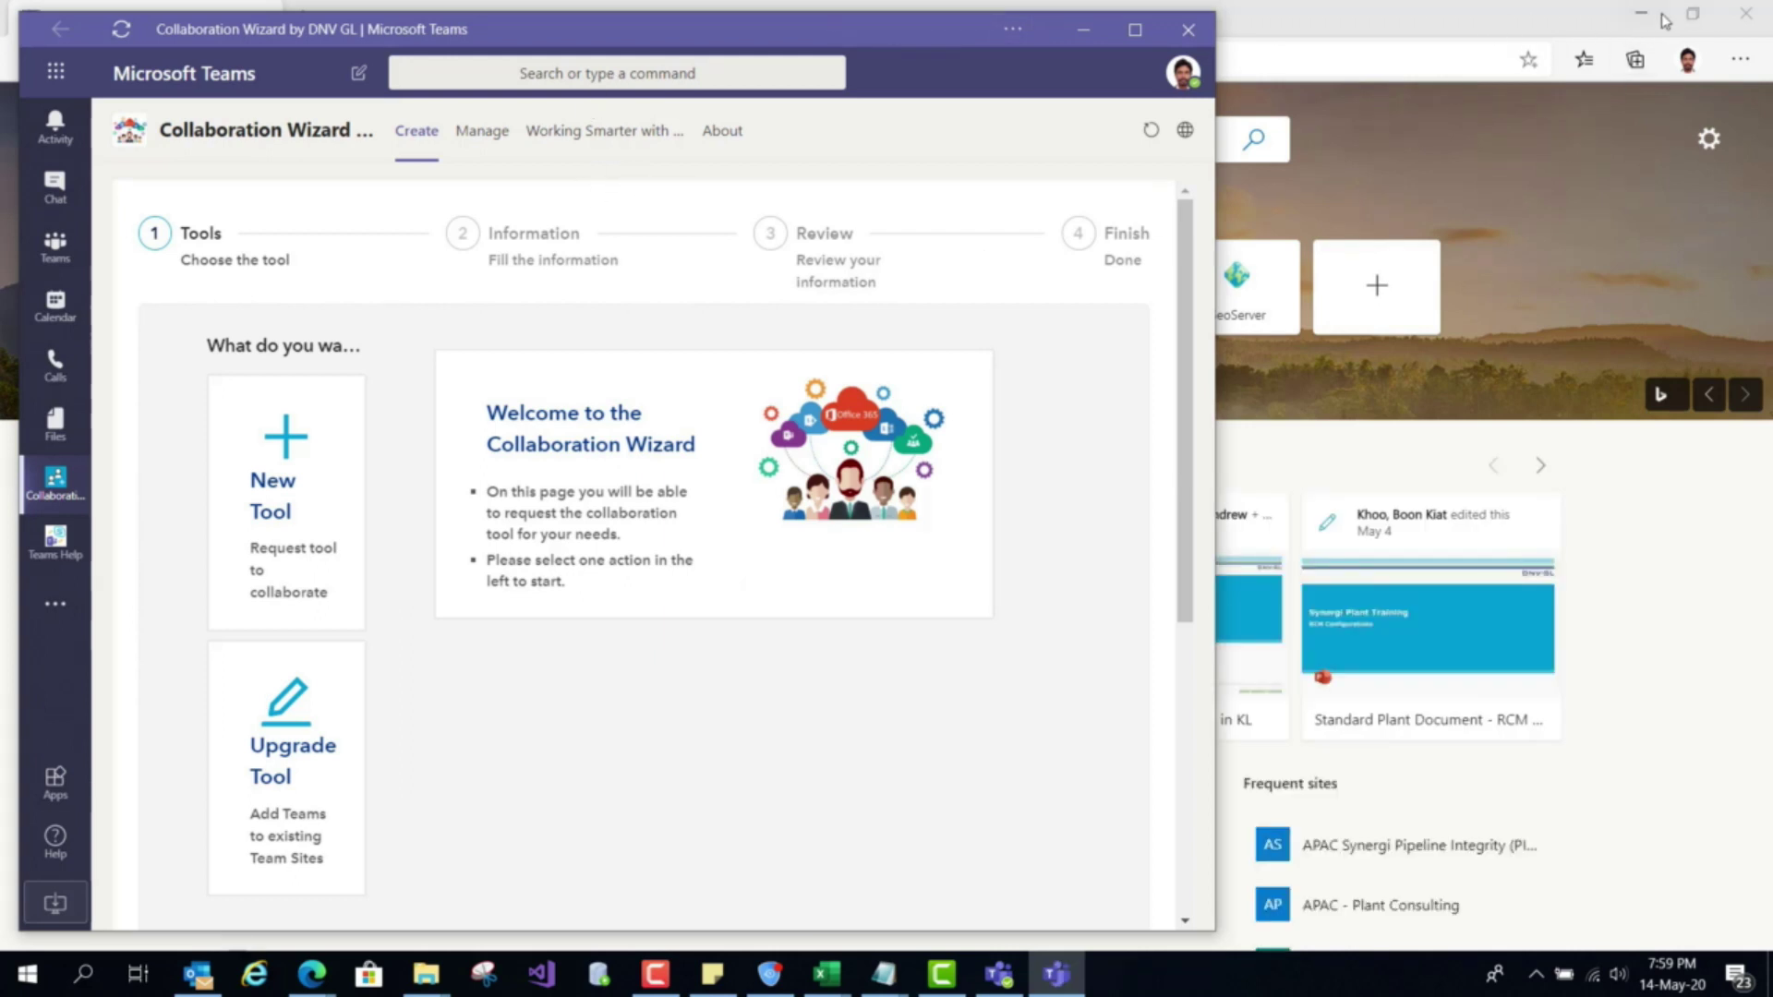
- Close the Edge browser window and bring the desktop Teams app to the front
click(1746, 12)
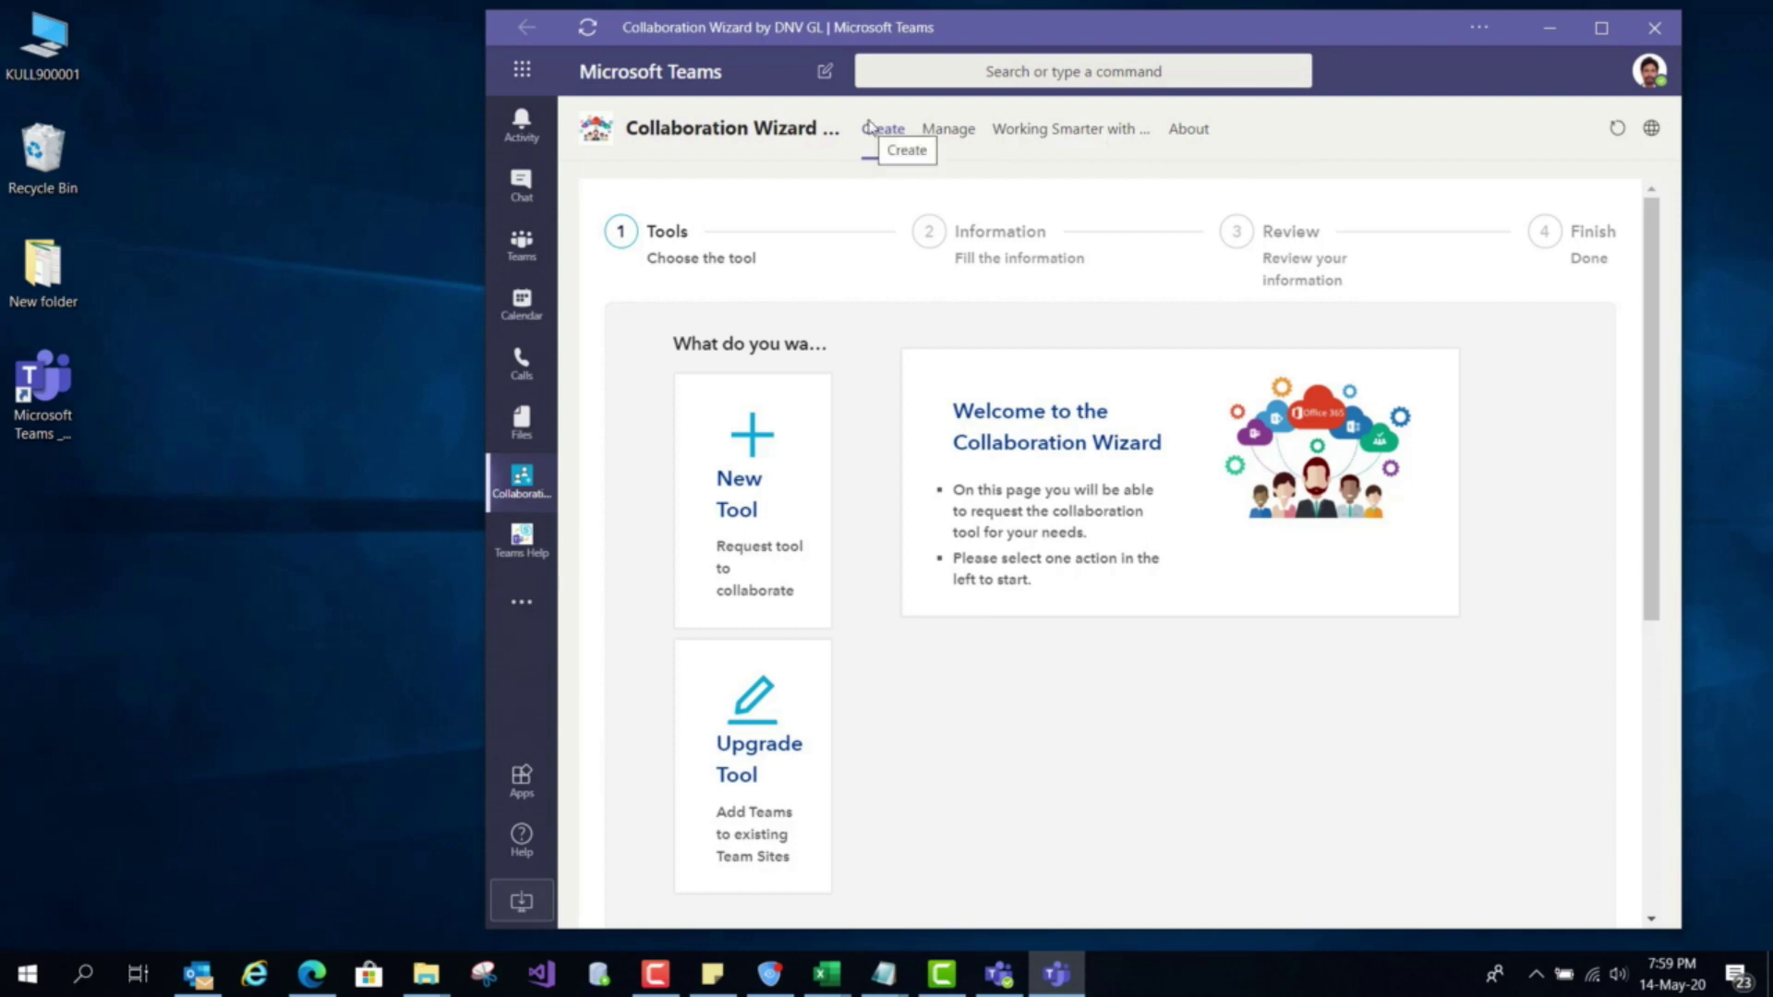
mouse_move(1009, 969)
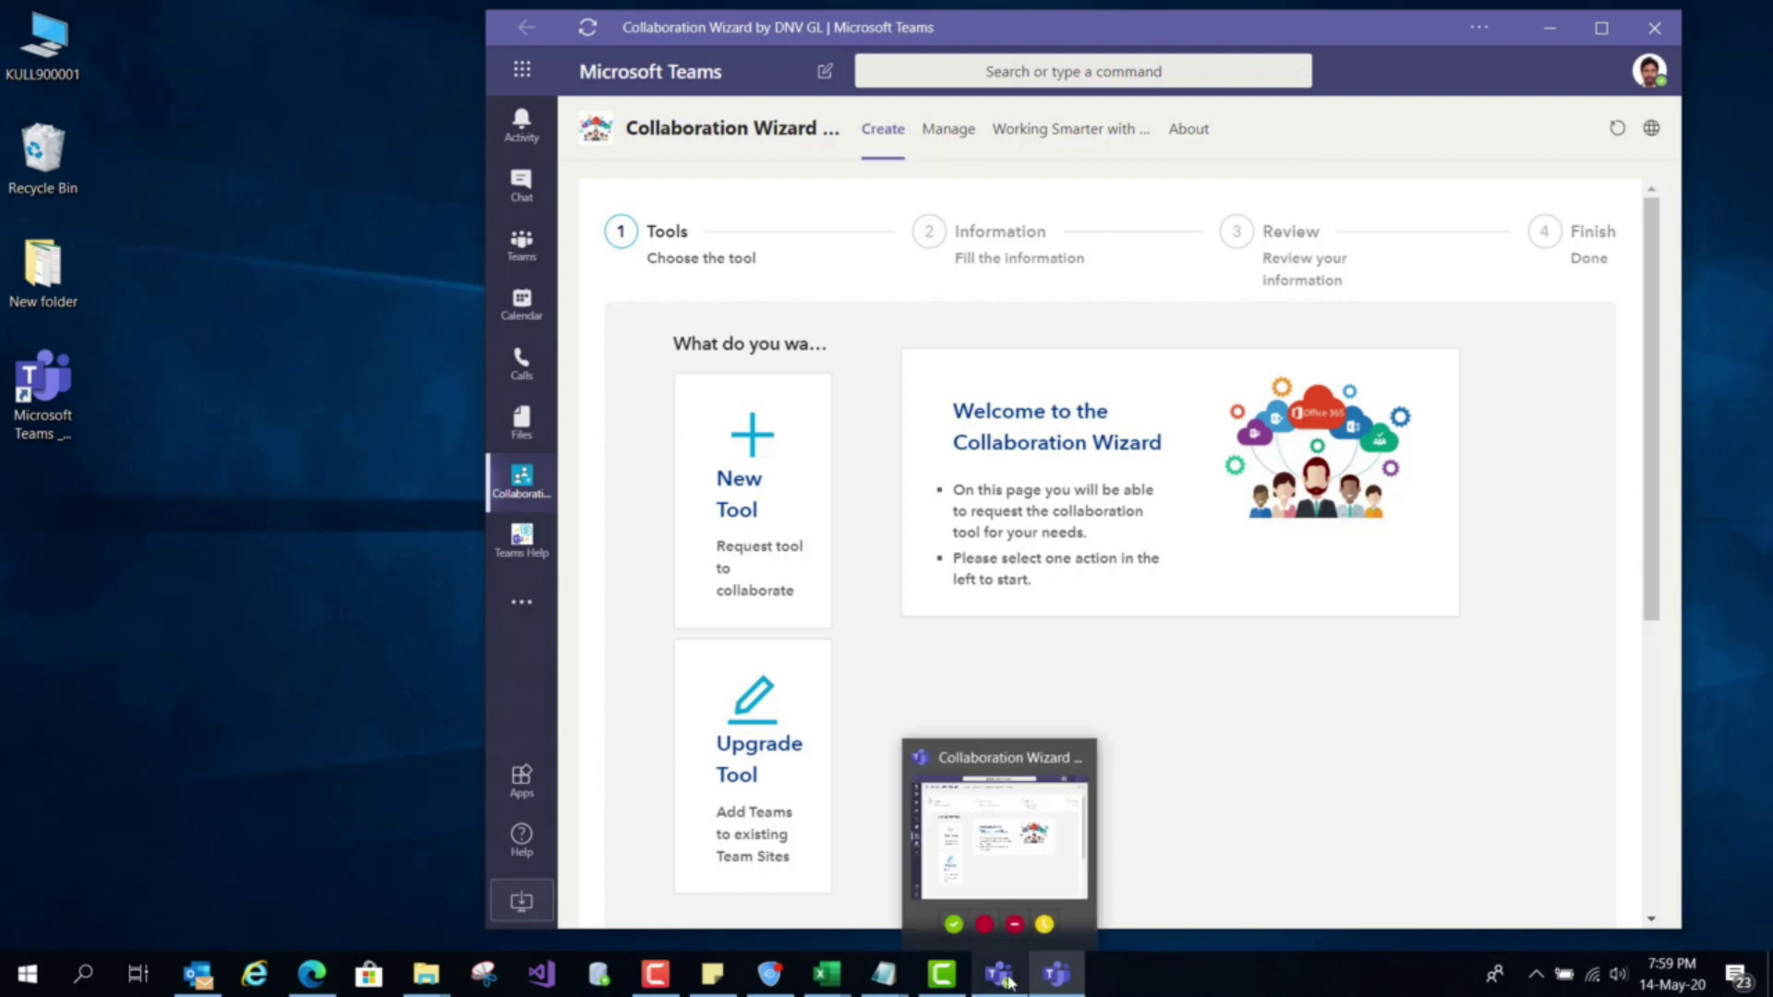
click(995, 831)
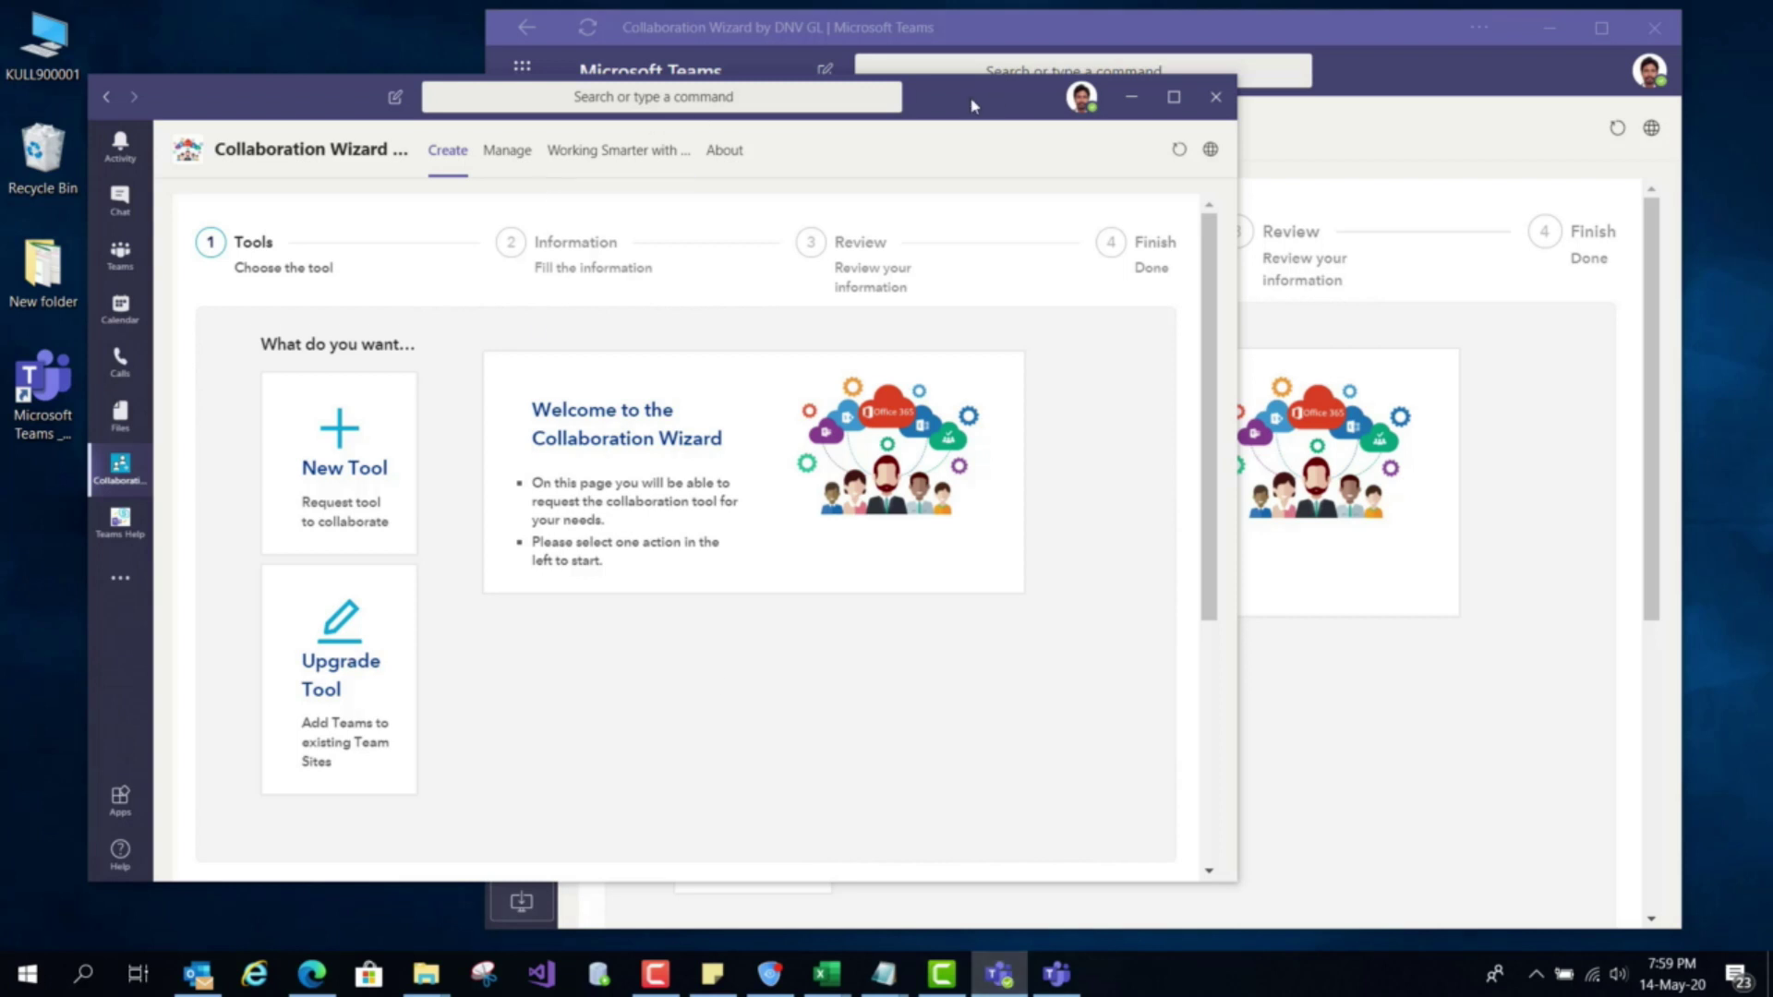